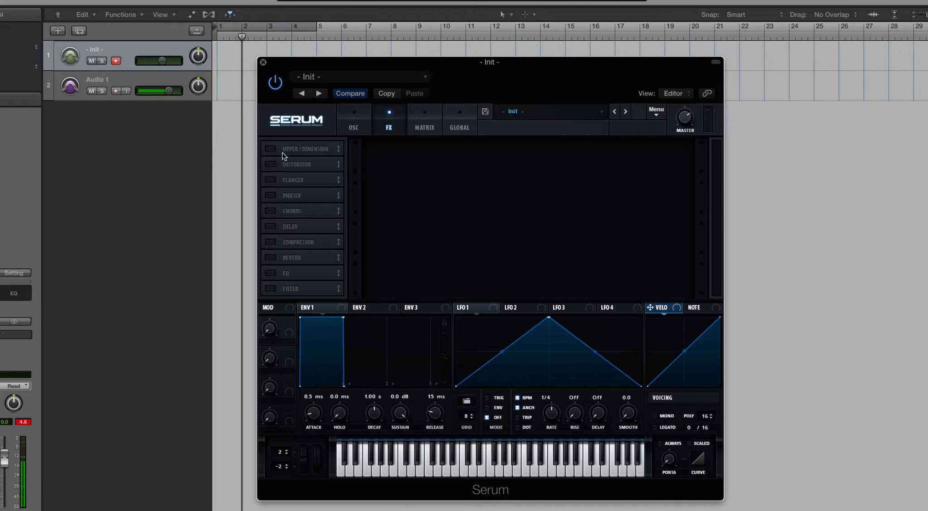
# Step: Enable the effects from Hyper/Dimension down through EQ in the effects rack, leaving only Filter off
pyautogui.click(271, 149)
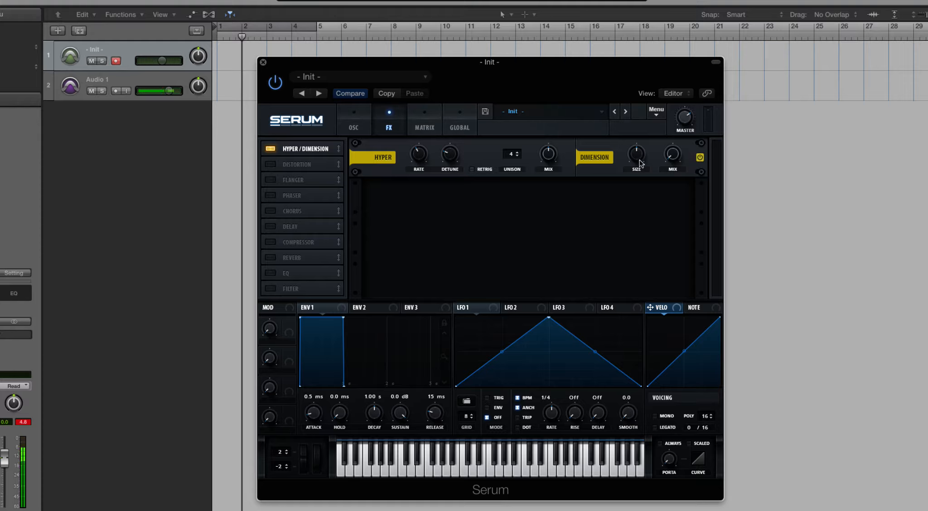
pyautogui.click(272, 166)
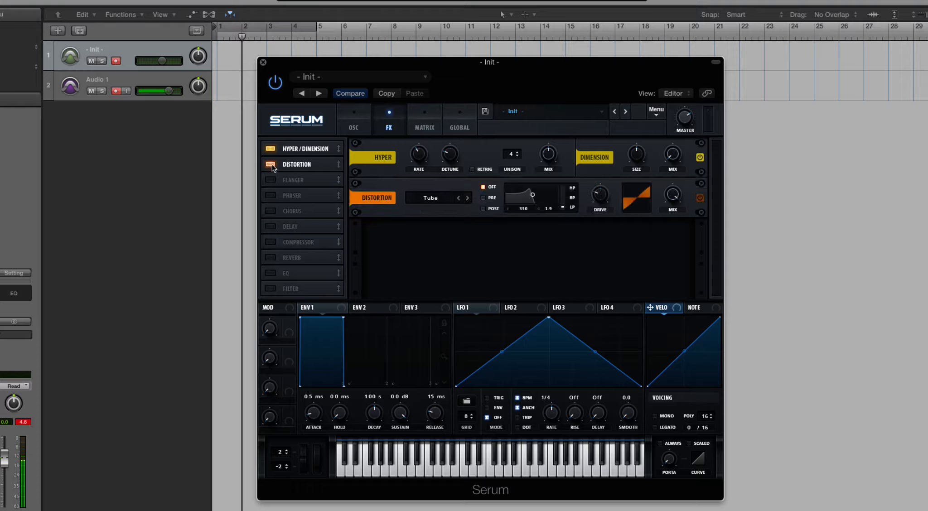
pyautogui.click(274, 180)
pyautogui.click(276, 195)
pyautogui.click(277, 211)
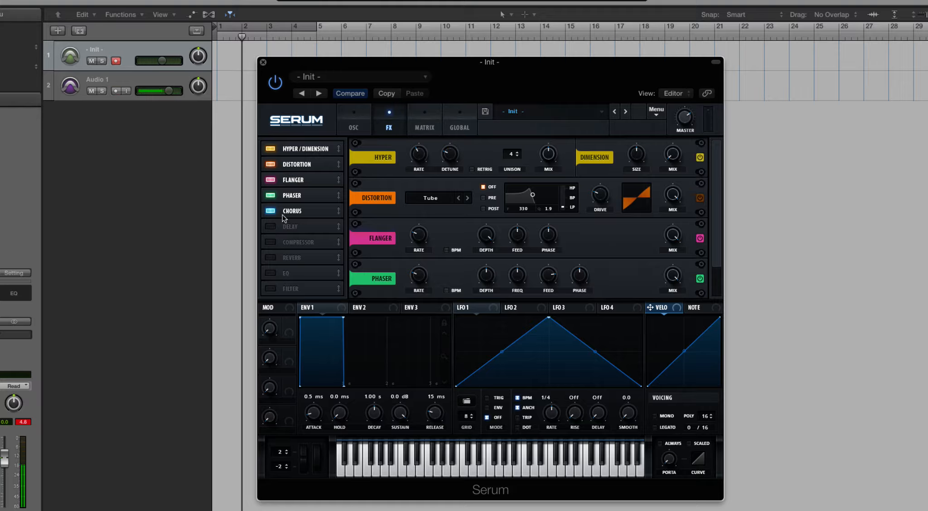
pyautogui.click(270, 227)
pyautogui.click(271, 242)
pyautogui.click(273, 258)
pyautogui.click(274, 273)
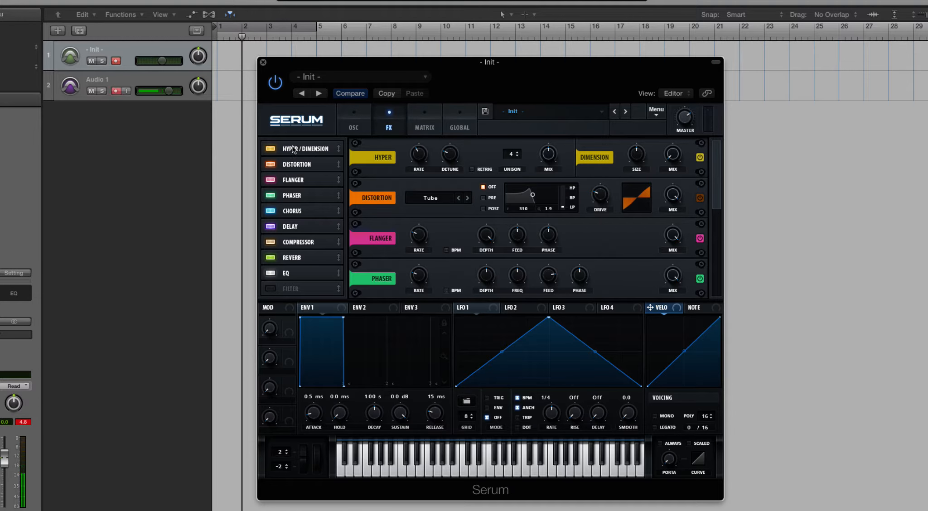
# Step: Switch the EQ, Reverb and Compressor effects off and back on, and enable the Filter effect as well
pyautogui.click(270, 273)
pyautogui.click(272, 258)
pyautogui.click(271, 242)
pyautogui.click(271, 242)
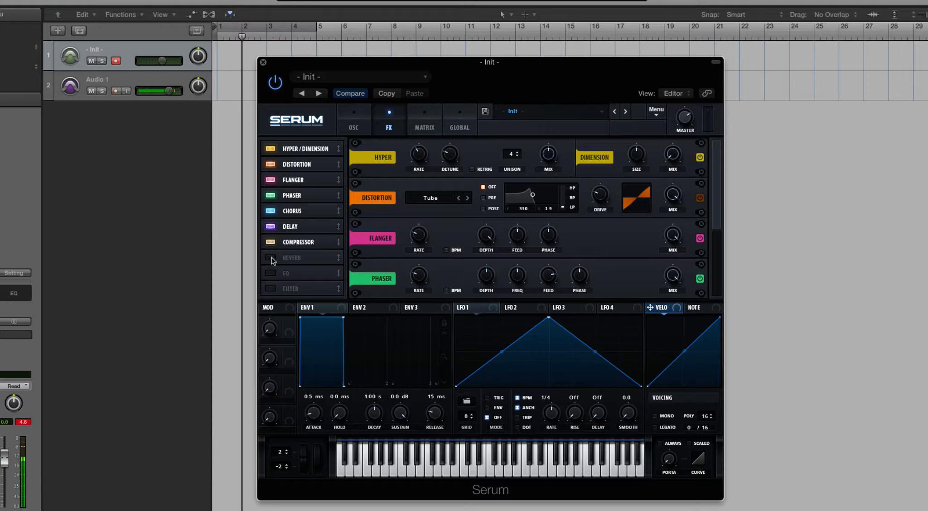
pyautogui.click(272, 258)
pyautogui.click(270, 273)
pyautogui.click(270, 288)
# Step: Look over the full effects rack and toggle the bypass of Hyper/Dimension, Distortion and Flanger, leaving all three active
pyautogui.scroll(-1, 718, 177)
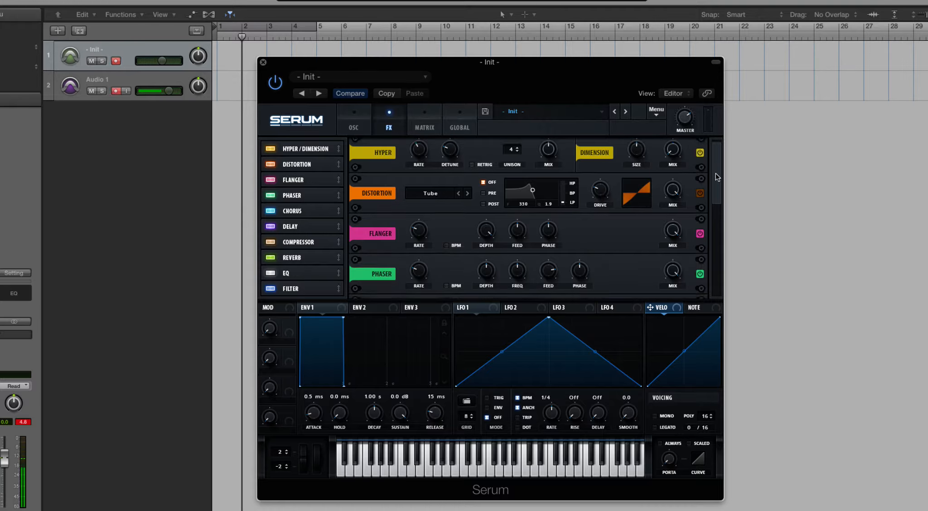
pyautogui.moveTo(716, 175); pyautogui.dragTo(703, 290)
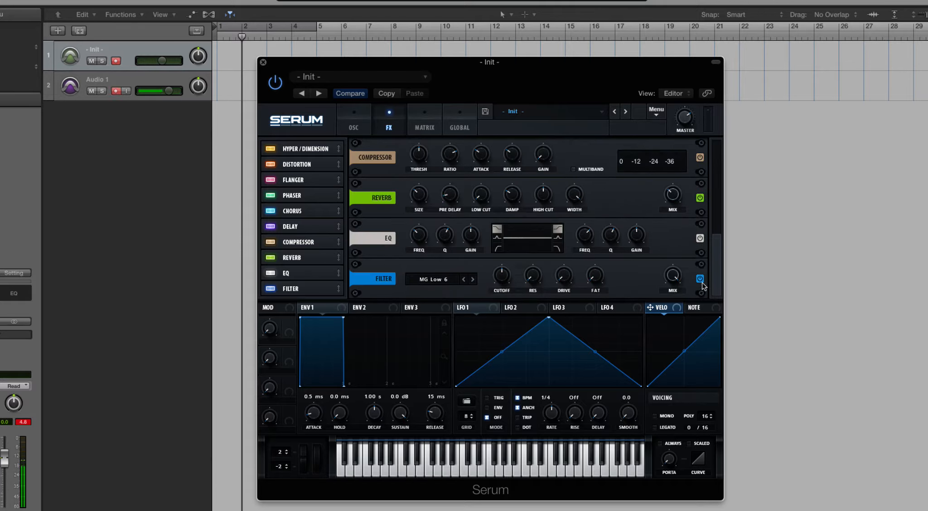
pyautogui.moveTo(715, 256); pyautogui.dragTo(714, 111)
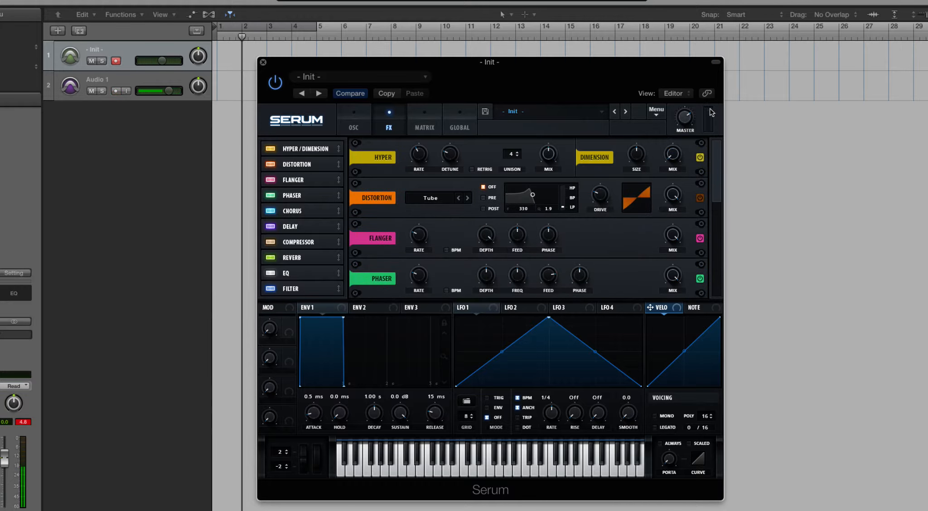
pyautogui.click(700, 157)
pyautogui.click(700, 198)
pyautogui.click(699, 238)
pyautogui.click(700, 198)
pyautogui.click(700, 158)
pyautogui.click(700, 238)
pyautogui.click(700, 198)
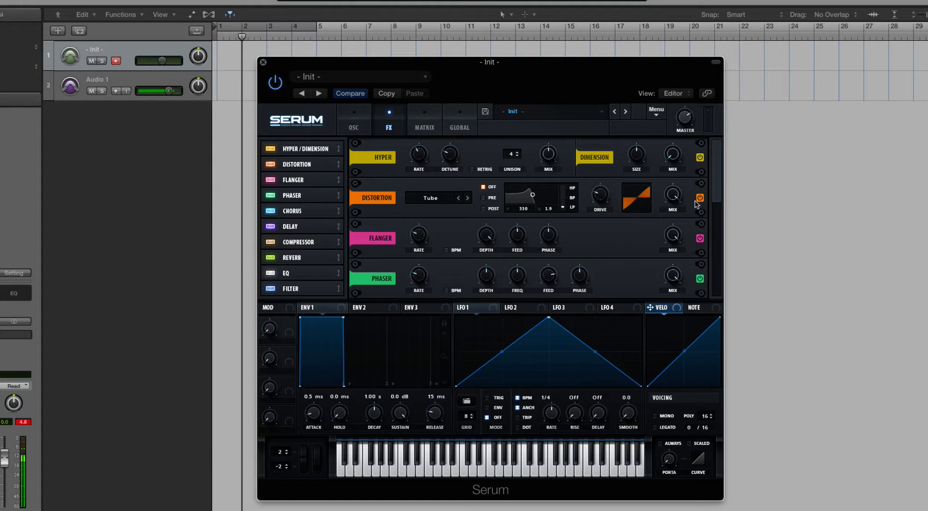
# Step: Remove and restore the Phaser and Hyper/Dimension modules in the rack, and bypass Hyper/Dimension for comparison
pyautogui.click(271, 196)
pyautogui.click(271, 196)
pyautogui.click(271, 196)
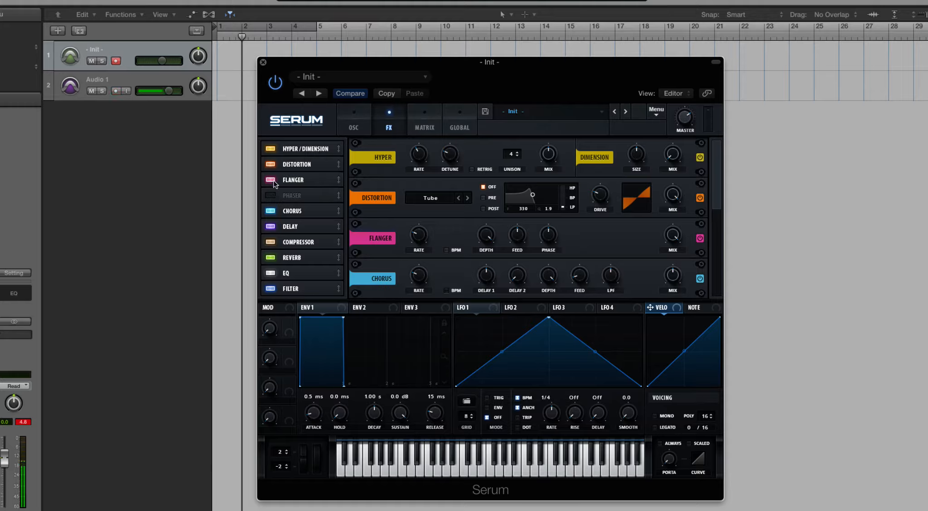
pyautogui.click(270, 196)
pyautogui.click(269, 149)
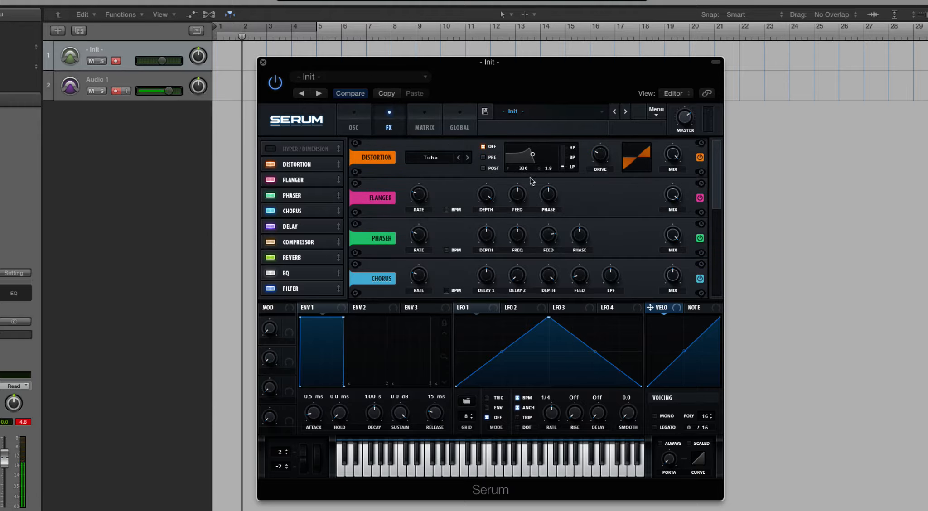
pyautogui.click(270, 149)
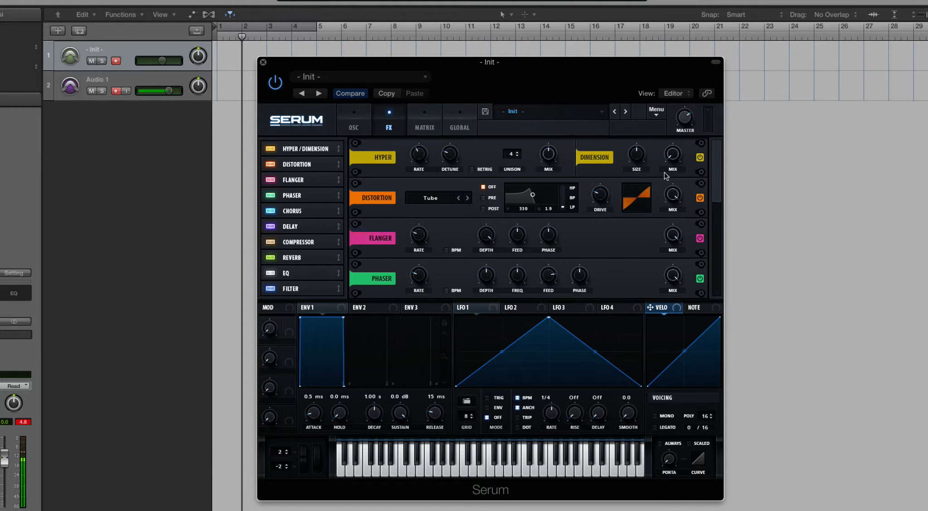
pyautogui.click(701, 158)
# Step: Disable all ten effects, from Filter up to Hyper/Dimension, to empty the rack
pyautogui.click(271, 289)
pyautogui.click(271, 273)
pyautogui.click(270, 257)
pyautogui.click(271, 242)
pyautogui.click(271, 226)
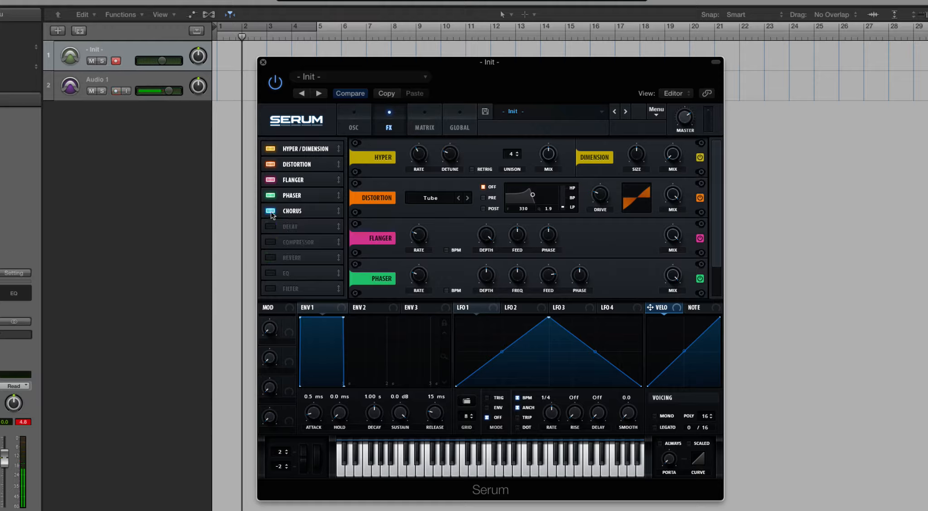
pyautogui.click(270, 211)
pyautogui.click(271, 195)
pyautogui.click(271, 180)
pyautogui.click(270, 164)
pyautogui.click(271, 149)
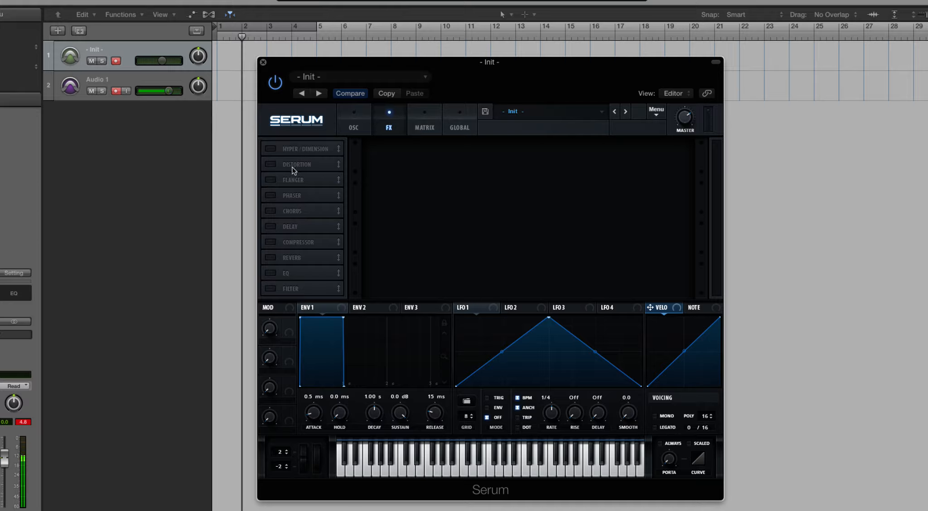
# Step: Swap the order of Distortion and Hyper/Dimension and restore it, and enable both effects
pyautogui.moveTo(298, 164); pyautogui.dragTo(294, 147)
pyautogui.moveTo(281, 161); pyautogui.dragTo(283, 149)
pyautogui.click(271, 149)
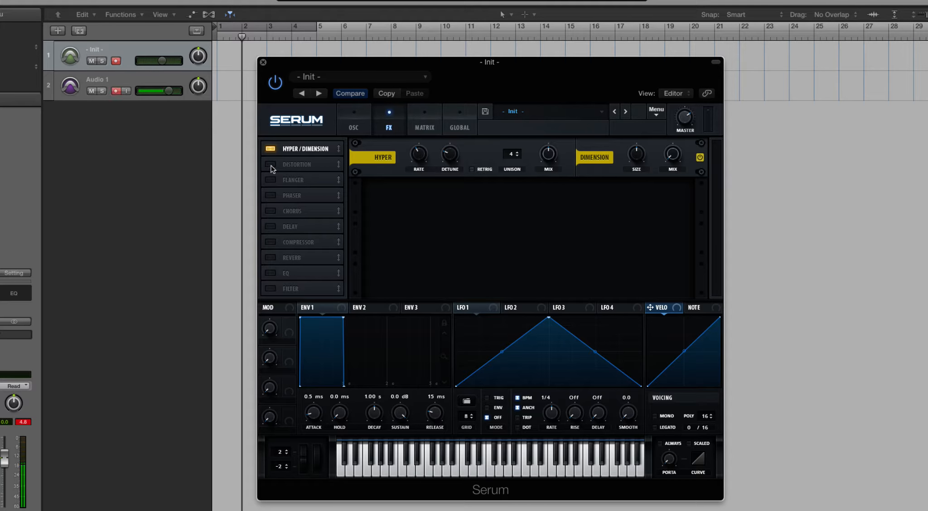
pyautogui.click(271, 166)
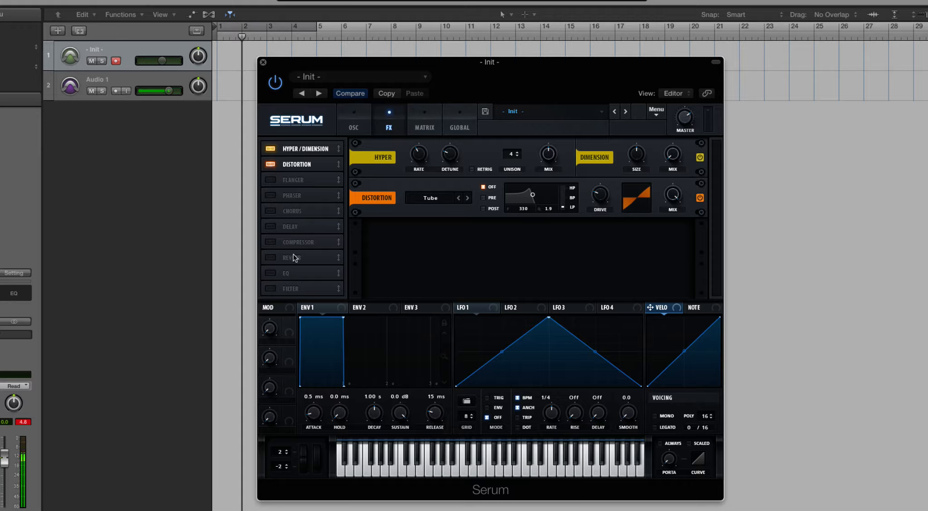
# Step: Enable EQ at the top of the effect chain with its low band adjusted, and move it to the slot below Flanger
pyautogui.moveTo(300, 271); pyautogui.dragTo(290, 140)
pyautogui.click(274, 147)
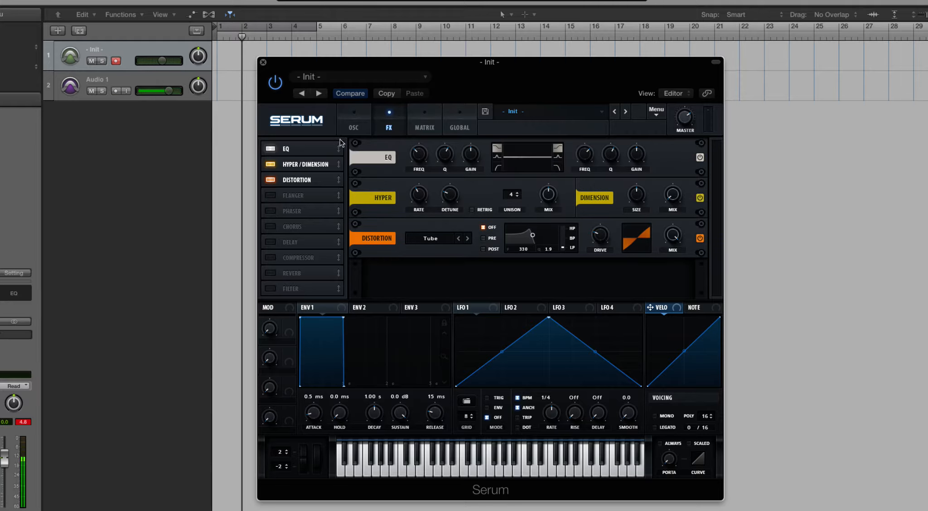
pyautogui.moveTo(425, 162); pyautogui.dragTo(466, 133)
pyautogui.moveTo(299, 159); pyautogui.dragTo(302, 196)
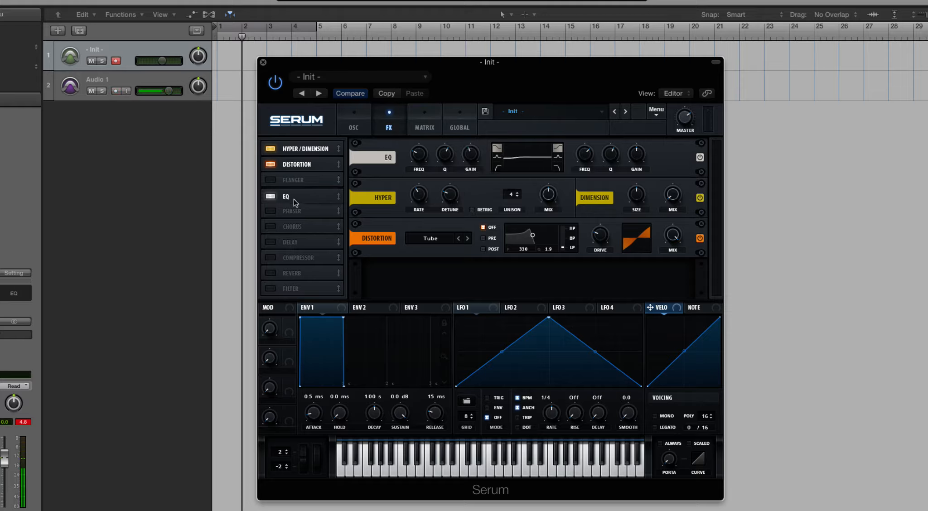
# Step: Reset the synth with Init Preset and enable only the Hyper/Dimension effect
pyautogui.click(656, 112)
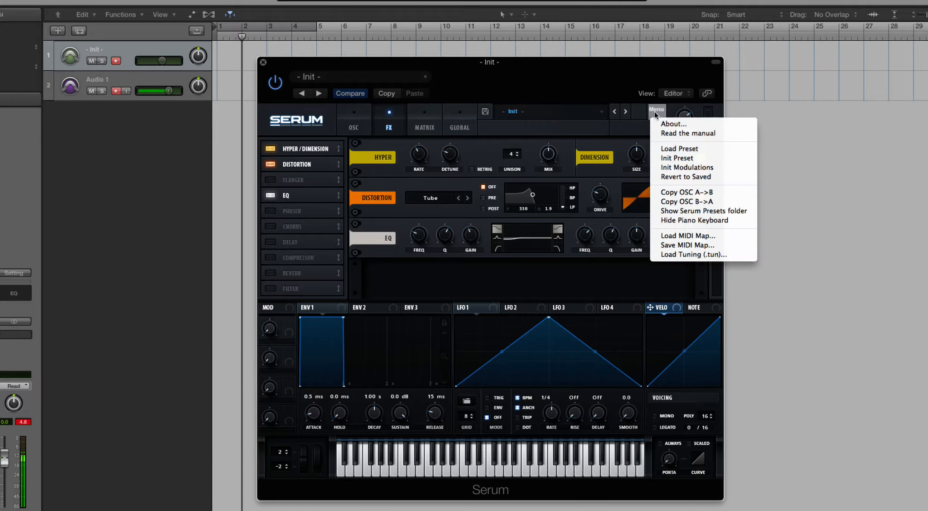
pyautogui.click(676, 158)
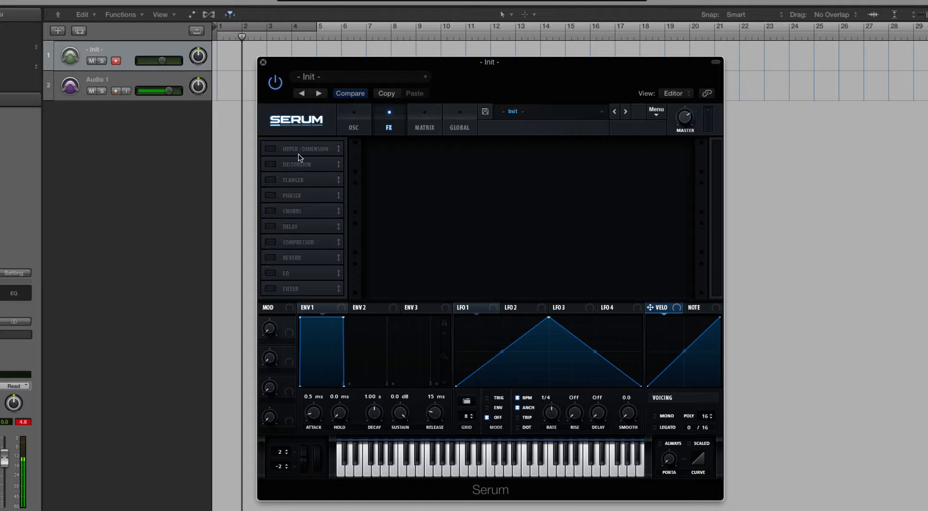
pyautogui.click(275, 150)
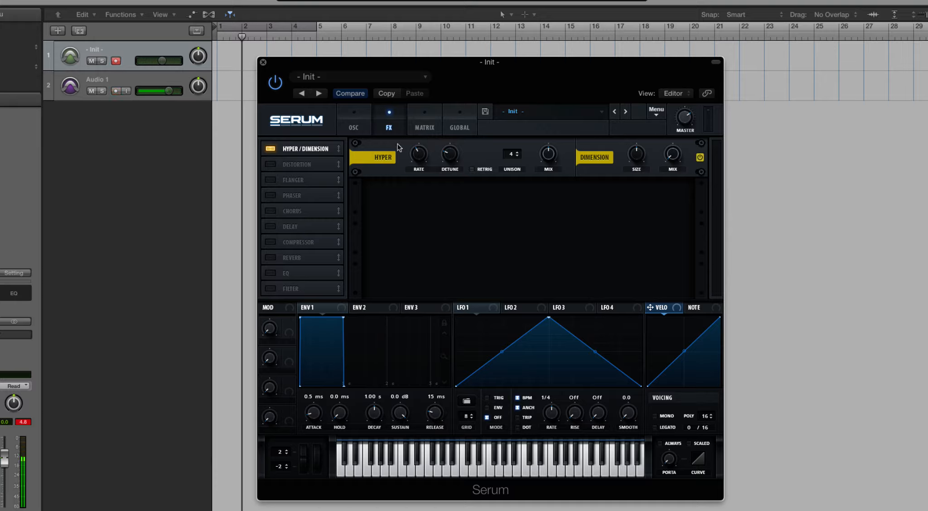
# Step: Compare the sound with Hyper/Dimension bypassed and active, and raise the Hyper mix and detune
pyautogui.click(700, 159)
pyautogui.click(701, 158)
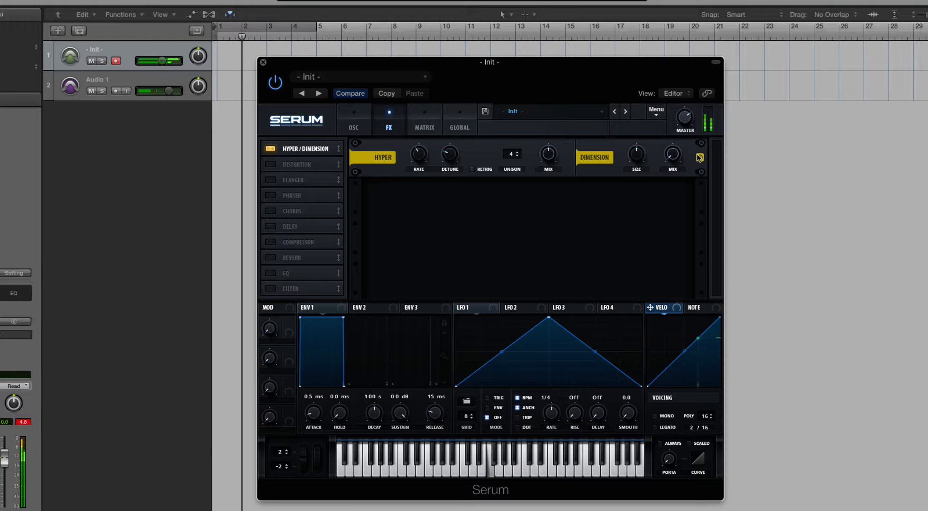
pyautogui.moveTo(546, 154); pyautogui.dragTo(547, 123)
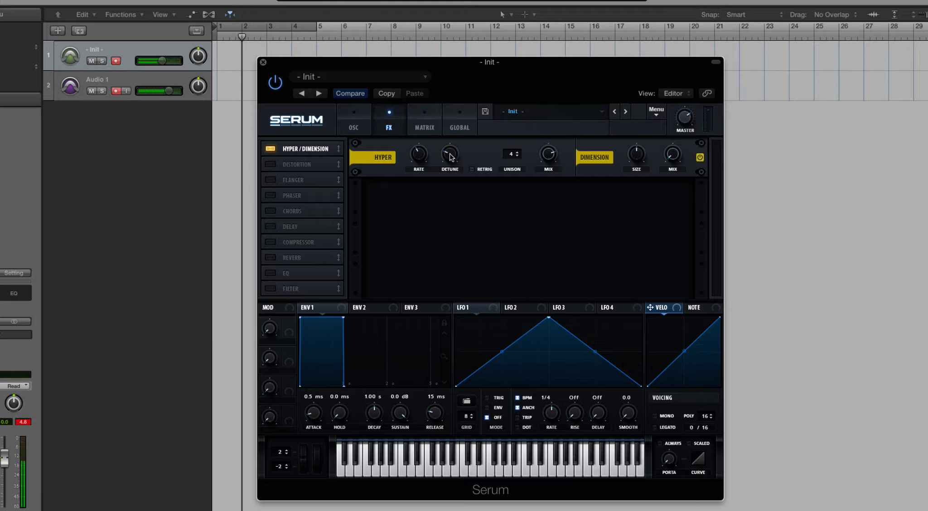
pyautogui.moveTo(448, 153); pyautogui.dragTo(448, 128)
pyautogui.click(355, 117)
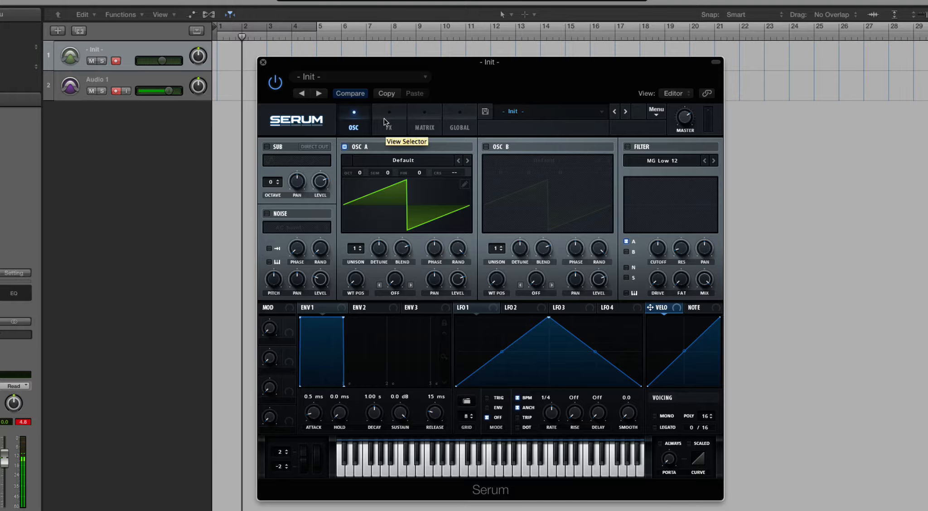
pyautogui.click(388, 129)
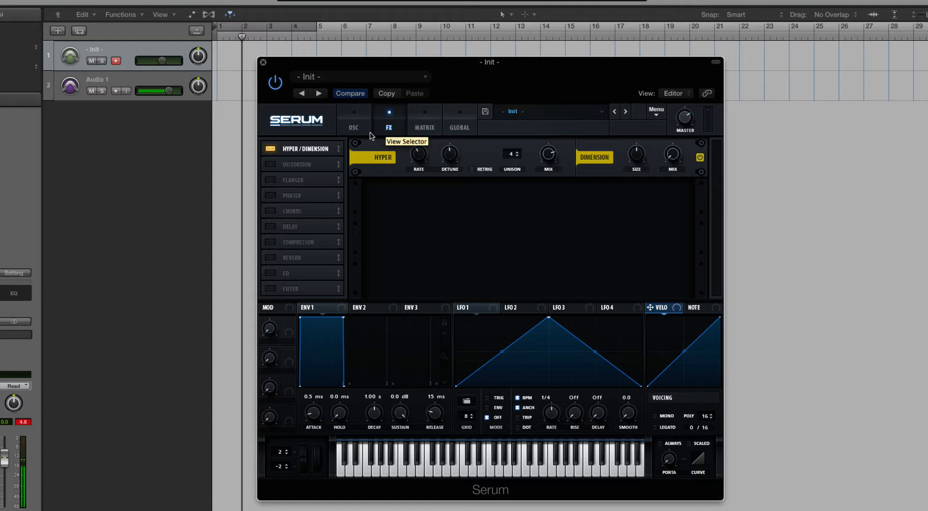
pyautogui.click(365, 123)
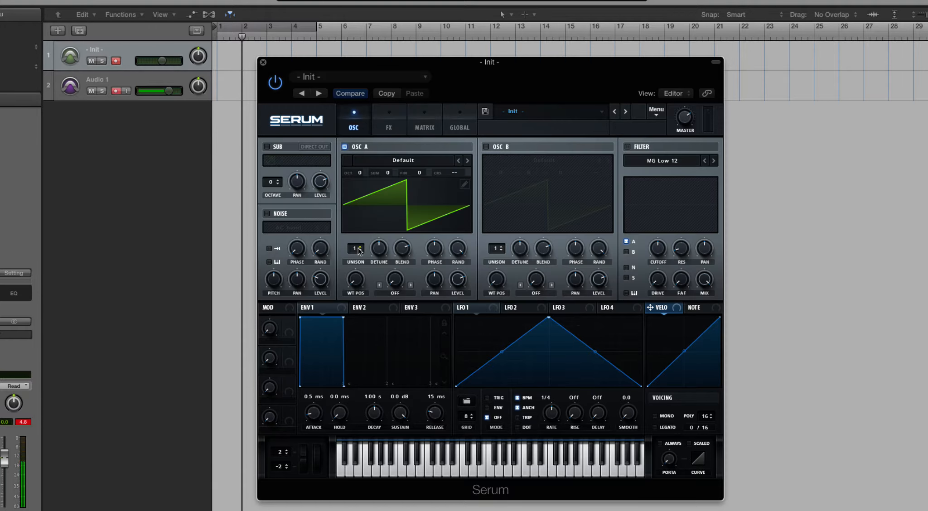
pyautogui.click(389, 114)
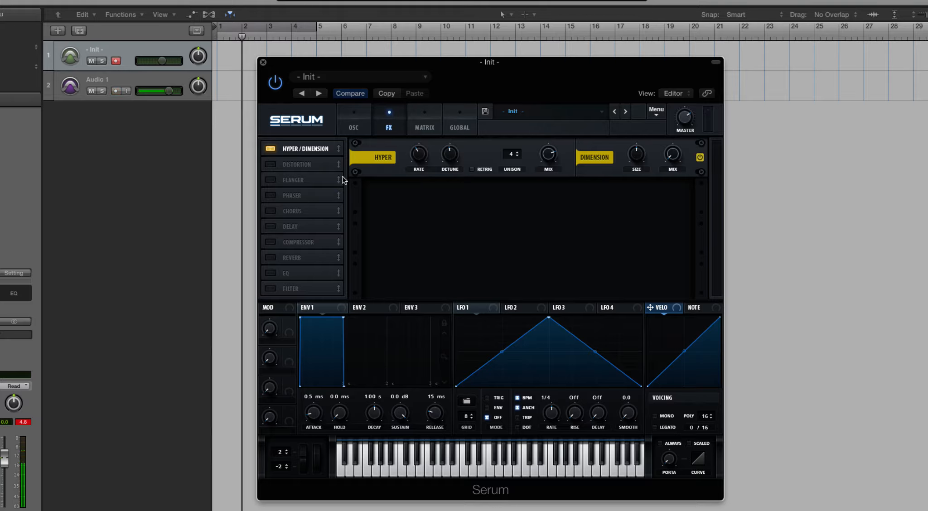
# Step: Raise the Hyper effect's rate and detune, set its unison to 7, sweep the mix down to 0% and back up, and toggle Retrig
pyautogui.moveTo(419, 154)
pyautogui.mouseDown()
pyautogui.moveTo(418, 138)
pyautogui.moveTo(419, 149)
pyautogui.mouseUp()
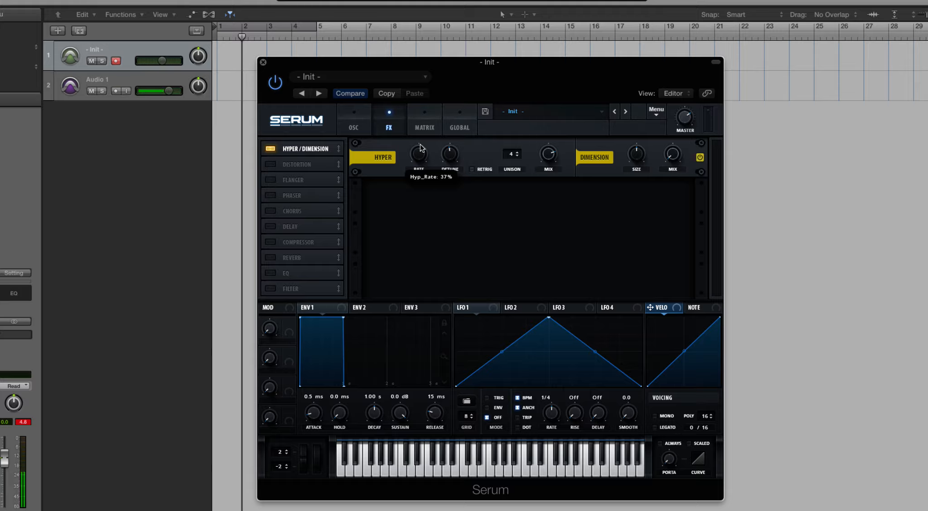
pyautogui.moveTo(421, 147); pyautogui.dragTo(510, 94)
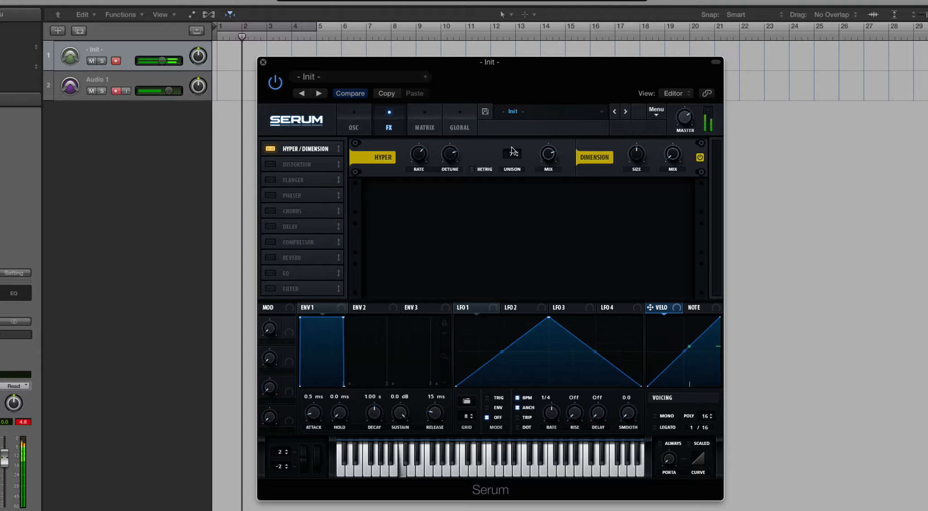
pyautogui.moveTo(546, 155); pyautogui.dragTo(546, 250)
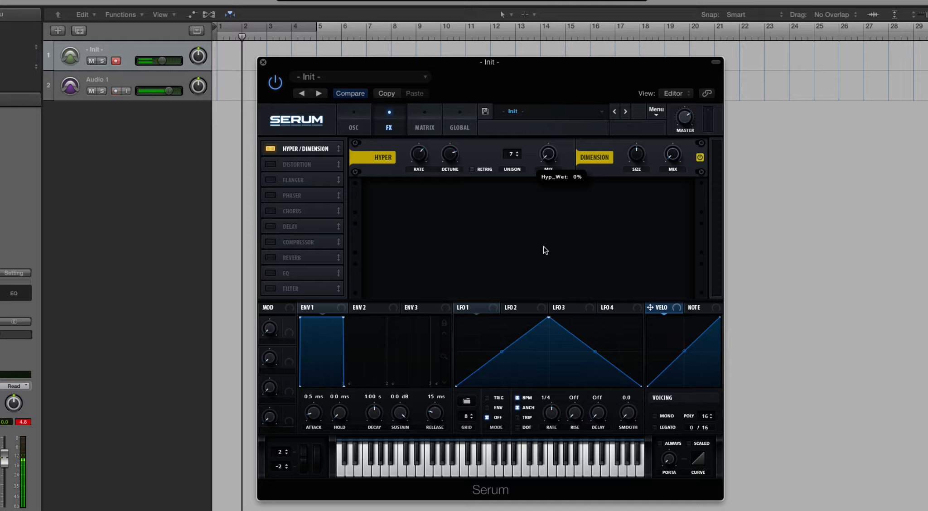
pyautogui.moveTo(545, 250); pyautogui.dragTo(440, 189)
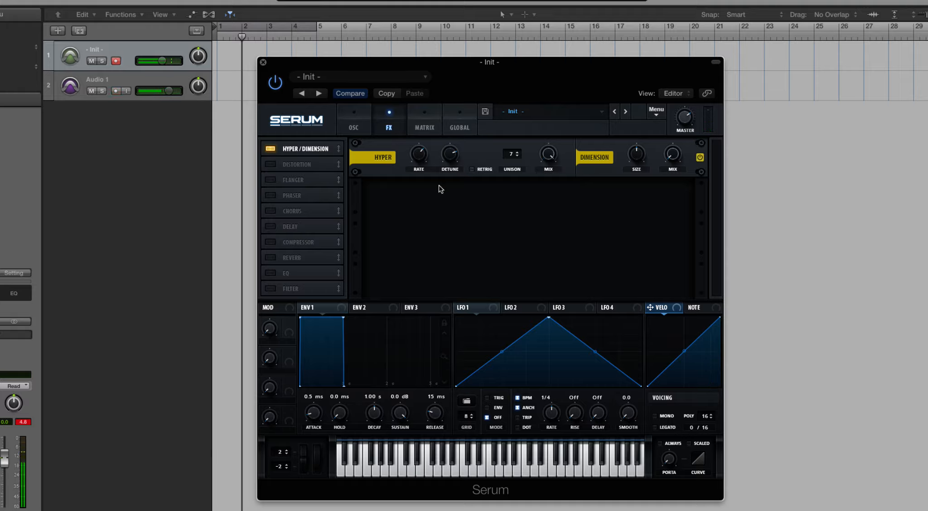
pyautogui.click(472, 170)
# Step: Set oscillator A's unison to 5 voices, lower its blend and phase, and bring its random phase to 0%
pyautogui.click(356, 121)
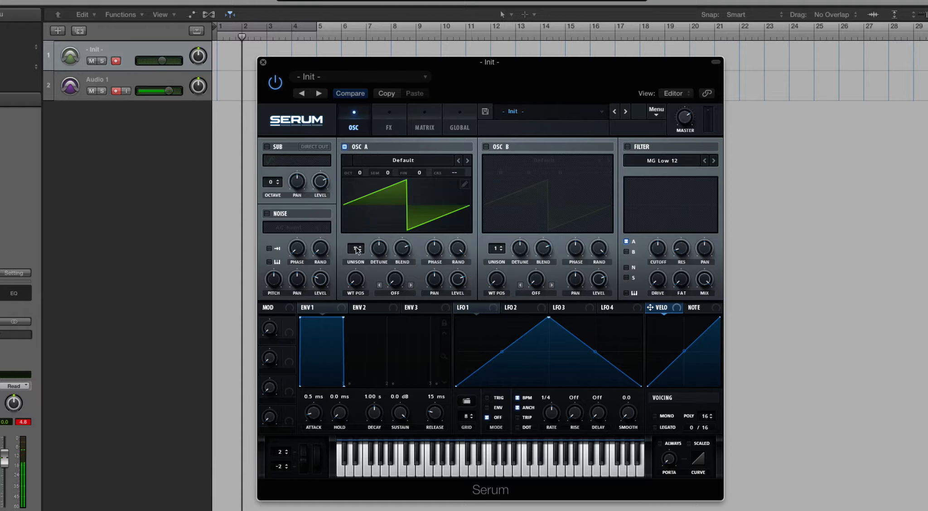
pyautogui.moveTo(356, 250); pyautogui.dragTo(358, 231)
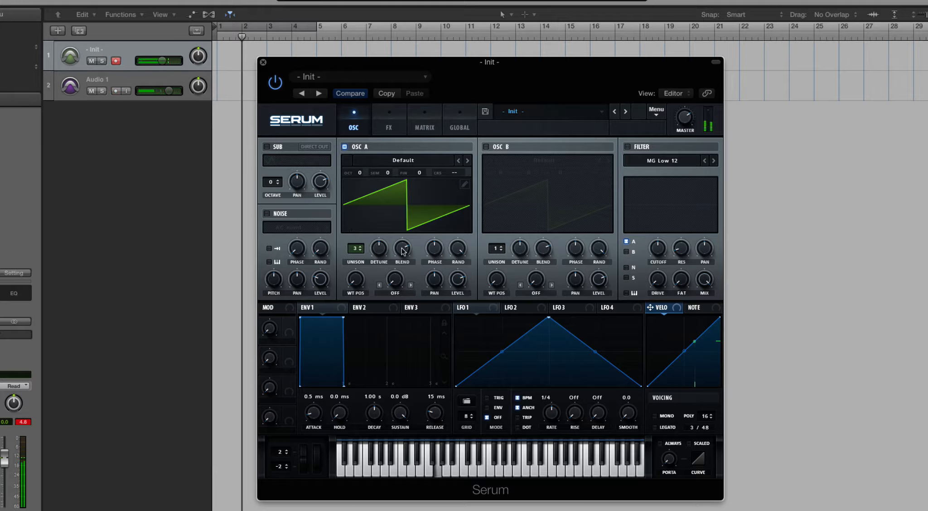
pyautogui.moveTo(402, 251); pyautogui.dragTo(400, 277)
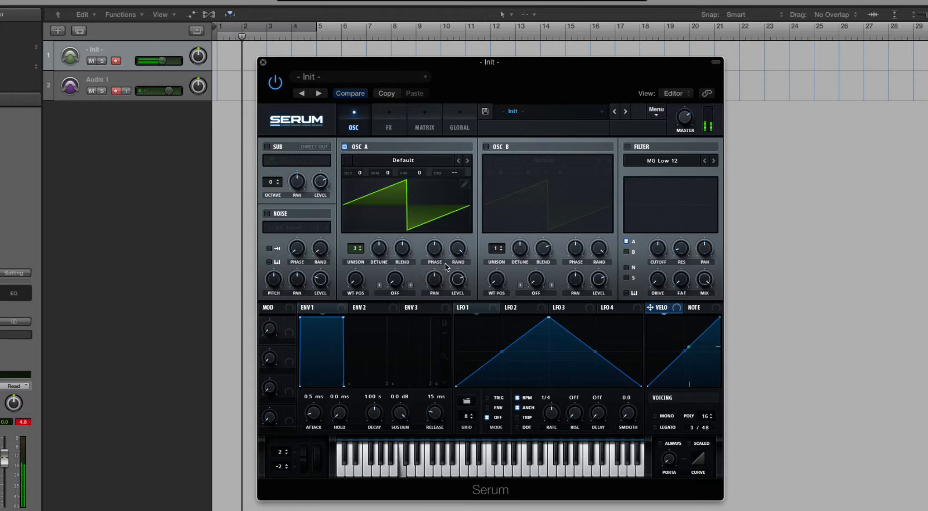
pyautogui.moveTo(436, 249); pyautogui.dragTo(434, 356)
pyautogui.moveTo(459, 250); pyautogui.dragTo(463, 377)
pyautogui.moveTo(356, 249); pyautogui.dragTo(359, 232)
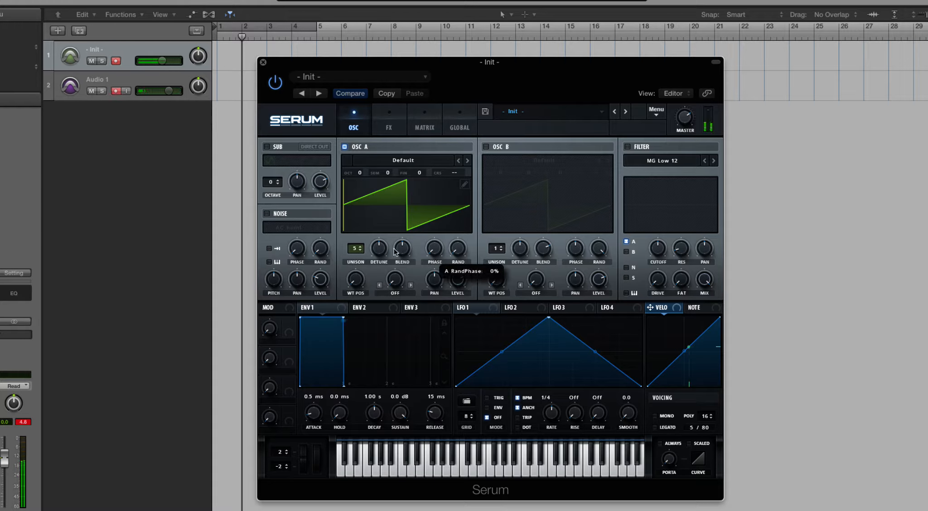
# Step: Raise oscillator A's unison to 8 voices, adjust its blend, and return the unison to 1 voice
pyautogui.moveTo(358, 249); pyautogui.dragTo(358, 227)
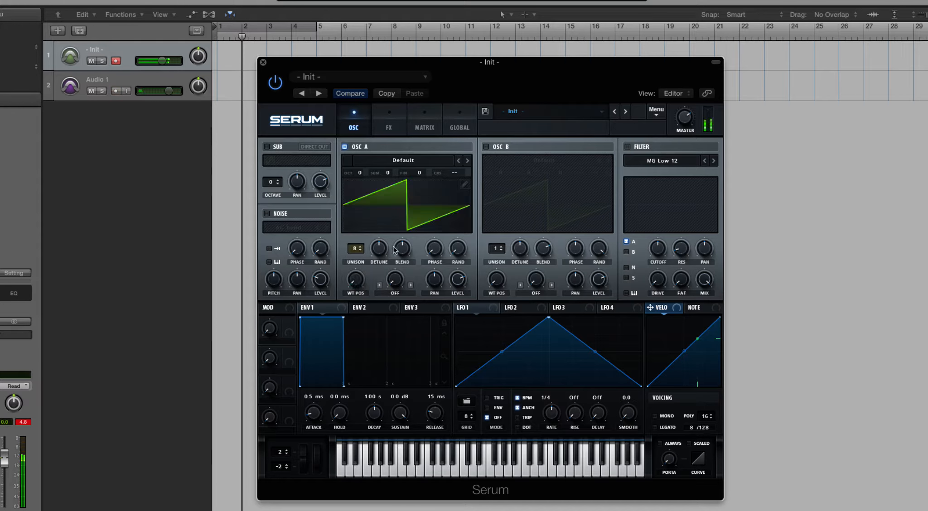
pyautogui.moveTo(402, 248); pyautogui.dragTo(395, 179)
pyautogui.moveTo(362, 250); pyautogui.dragTo(369, 325)
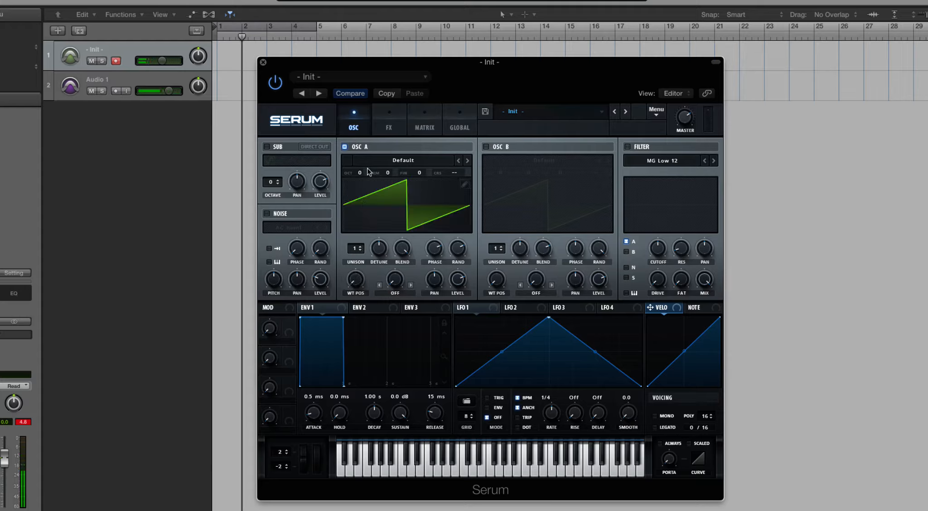
# Step: Adjust the Dimension mix in the effects rack, switch off Hyper/Dimension and enable the Distortion module
pyautogui.click(389, 123)
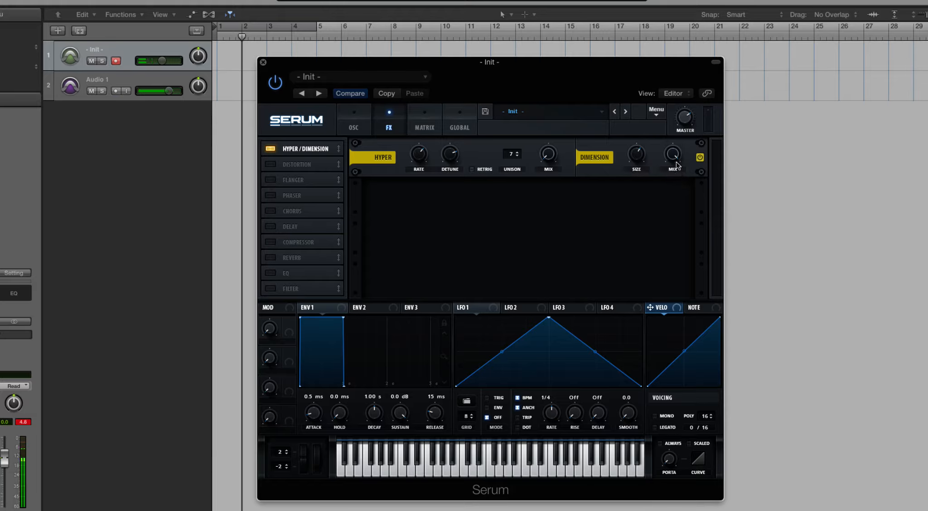
pyautogui.moveTo(677, 162); pyautogui.dragTo(642, 177)
pyautogui.click(270, 148)
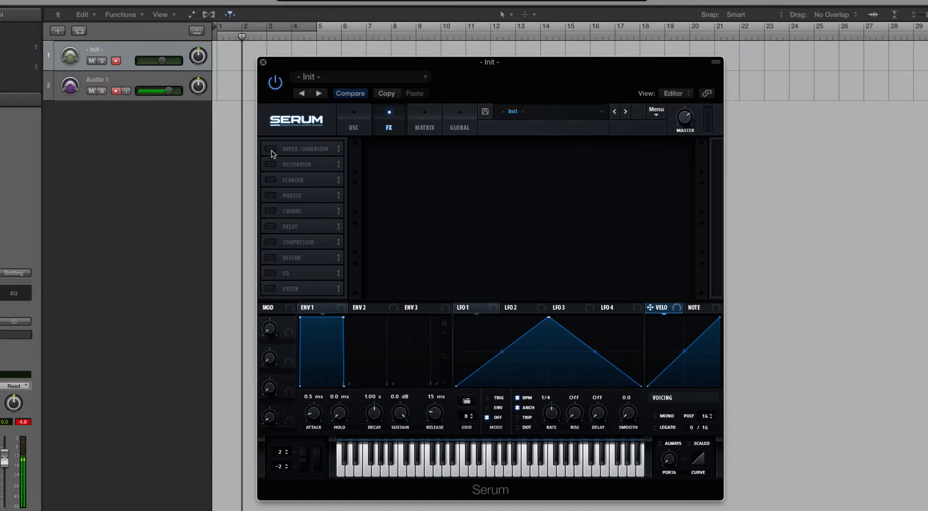
pyautogui.click(271, 164)
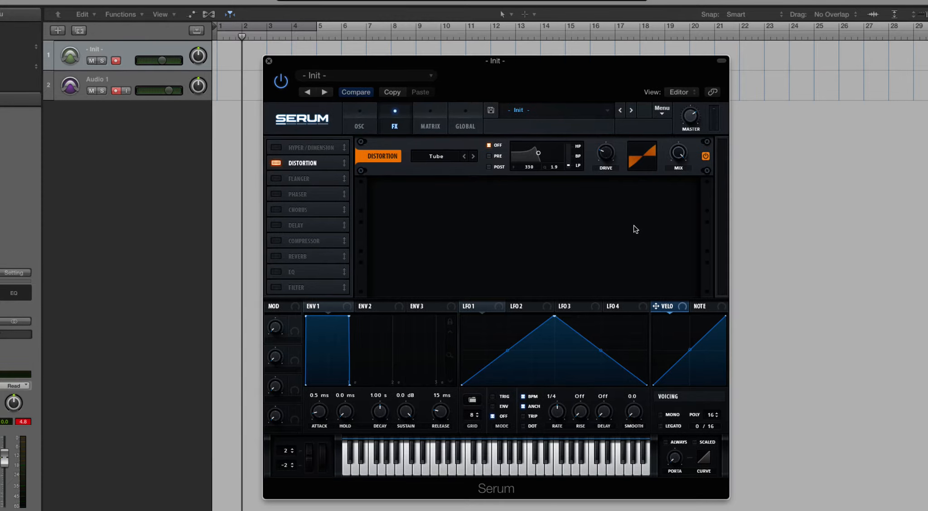
# Step: Review the distortion types, set the distortion filter to frequency 926 and Q 2.2, and adjust the drive
pyautogui.click(434, 157)
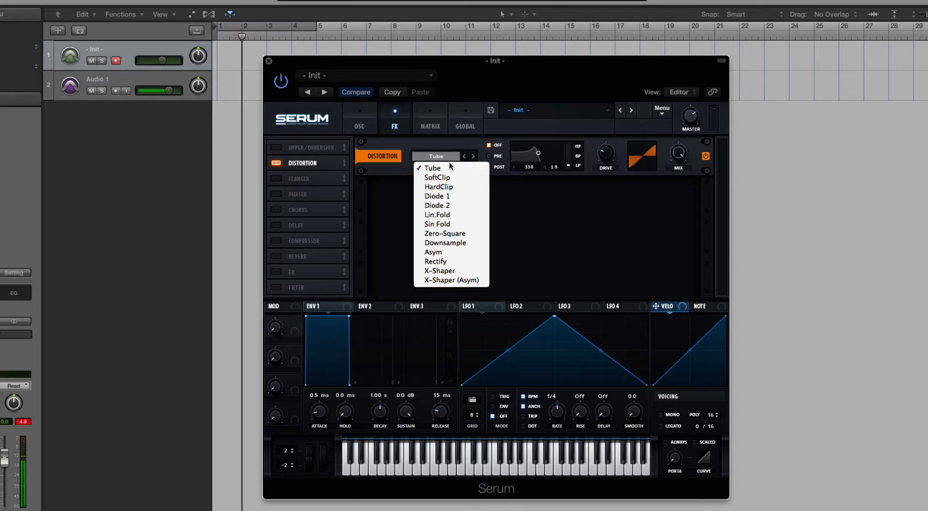
pyautogui.click(392, 157)
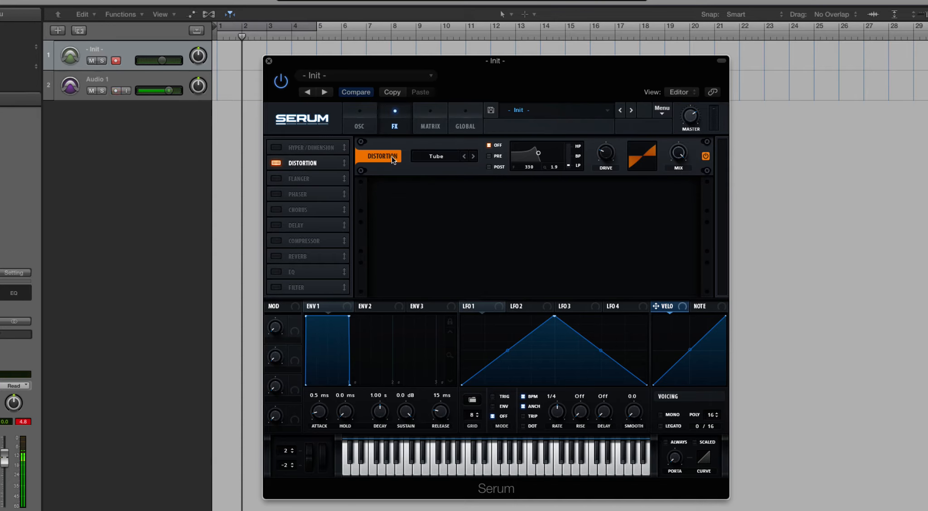
pyautogui.moveTo(535, 157); pyautogui.dragTo(546, 154)
pyautogui.moveTo(607, 155); pyautogui.dragTo(611, 221)
# Step: Set the distortion type to SoftClip, sweep its drive up and down, and briefly try HardClip before returning to SoftClip
pyautogui.click(439, 159)
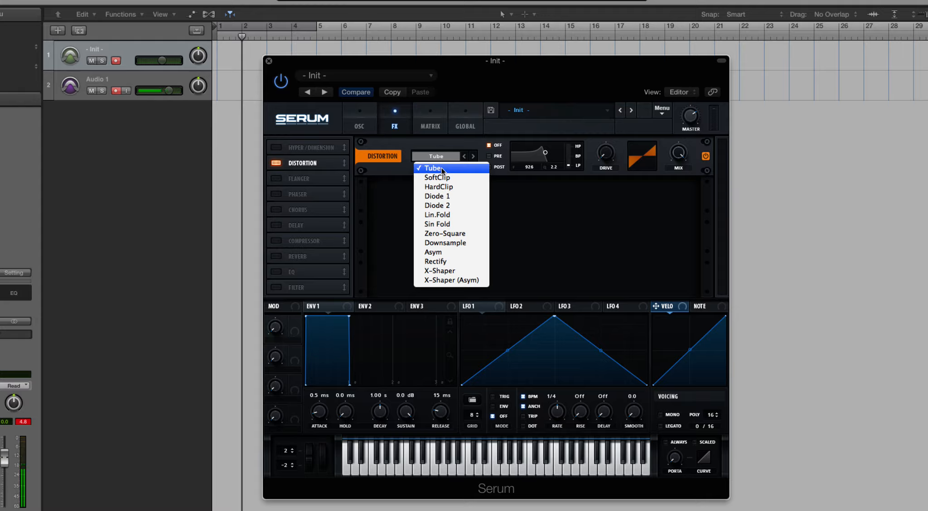
pyautogui.click(438, 177)
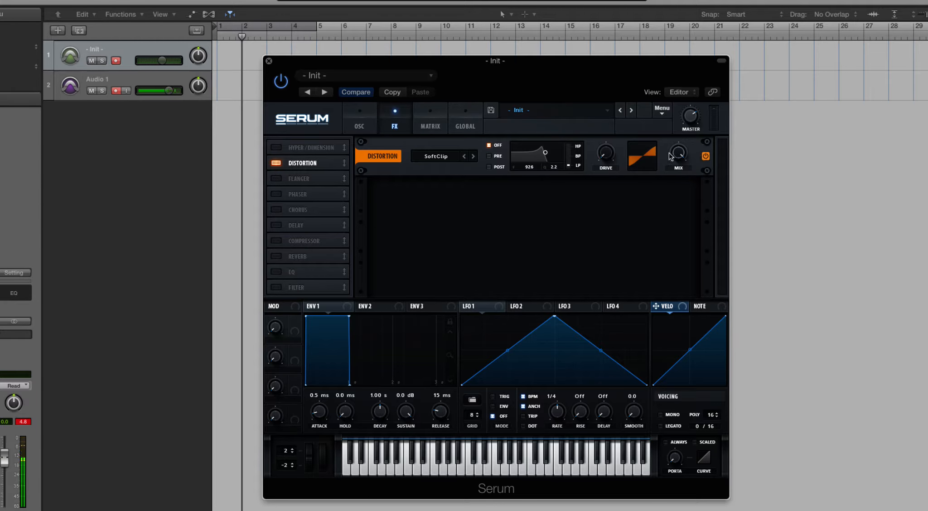
pyautogui.moveTo(603, 156); pyautogui.dragTo(597, 58)
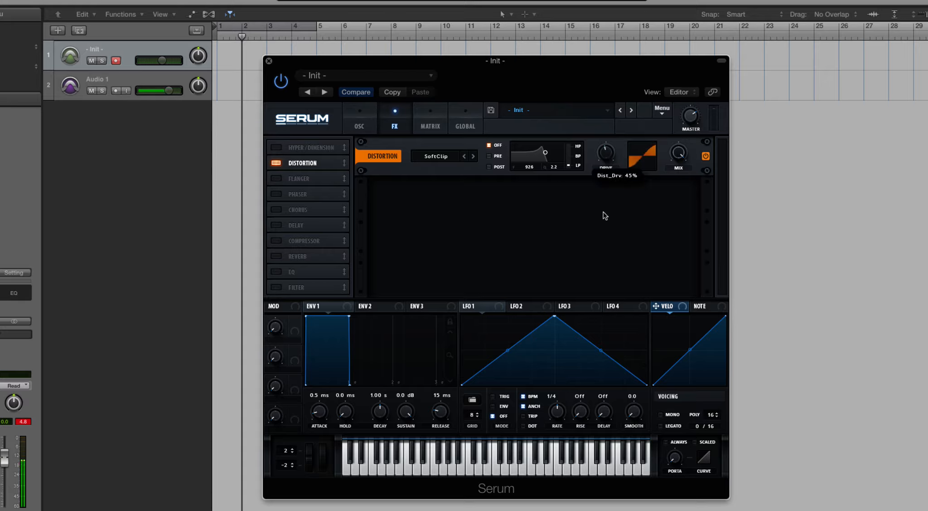
pyautogui.moveTo(621, 147); pyautogui.dragTo(611, 234)
pyautogui.click(439, 156)
pyautogui.click(448, 188)
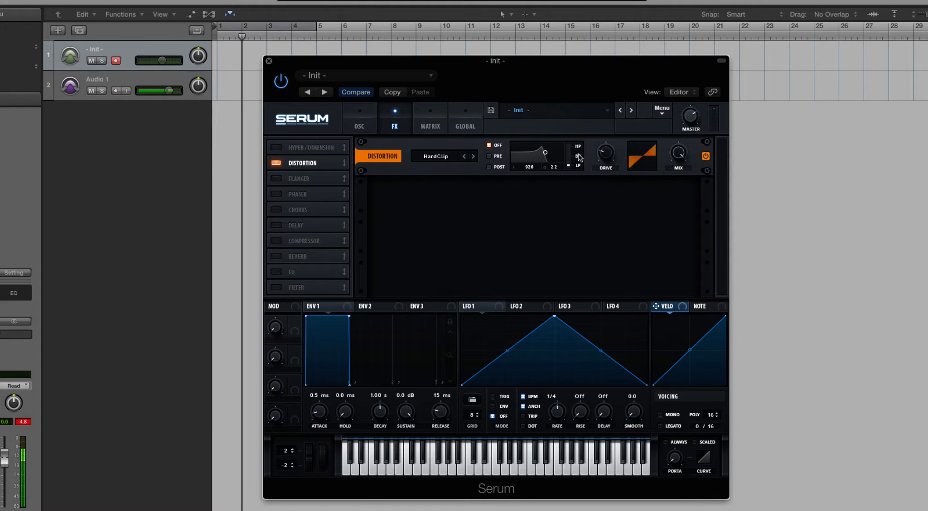
pyautogui.click(450, 155)
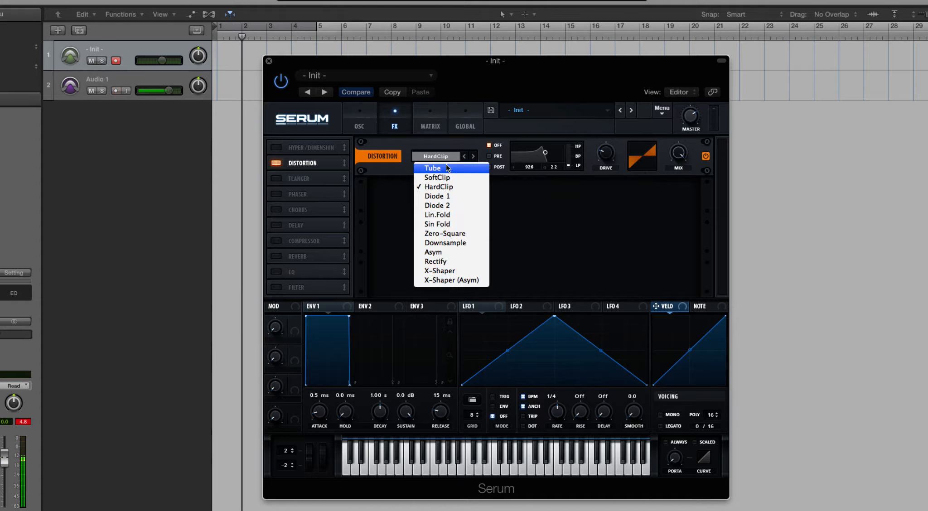
pyautogui.click(450, 175)
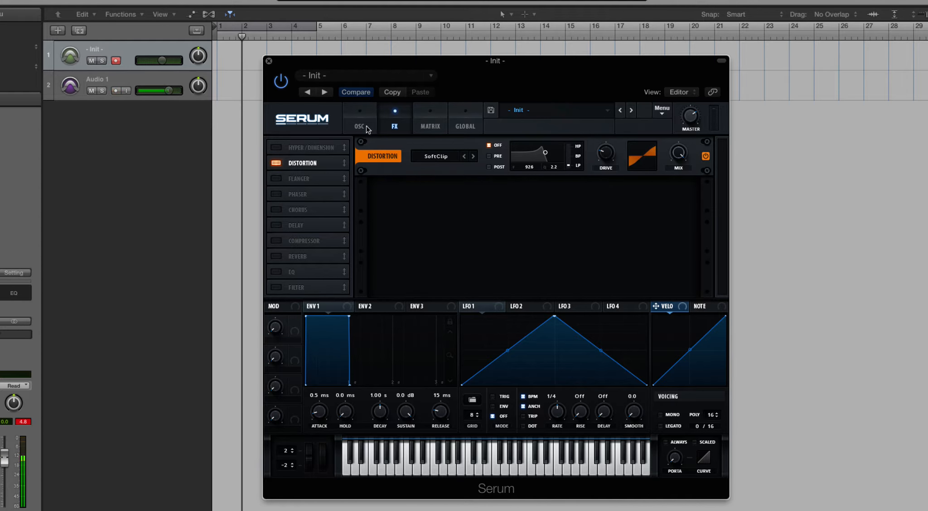
# Step: Load the Analog_BD_Sin wavetable from the Analog category into oscillator A
pyautogui.click(660, 111)
pyautogui.click(527, 197)
pyautogui.click(356, 119)
pyautogui.click(403, 158)
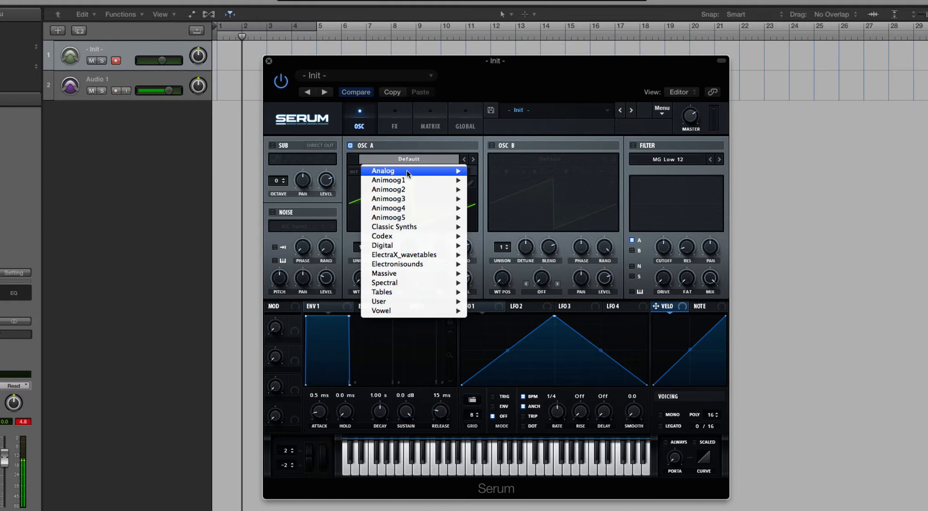
pyautogui.moveTo(407, 169)
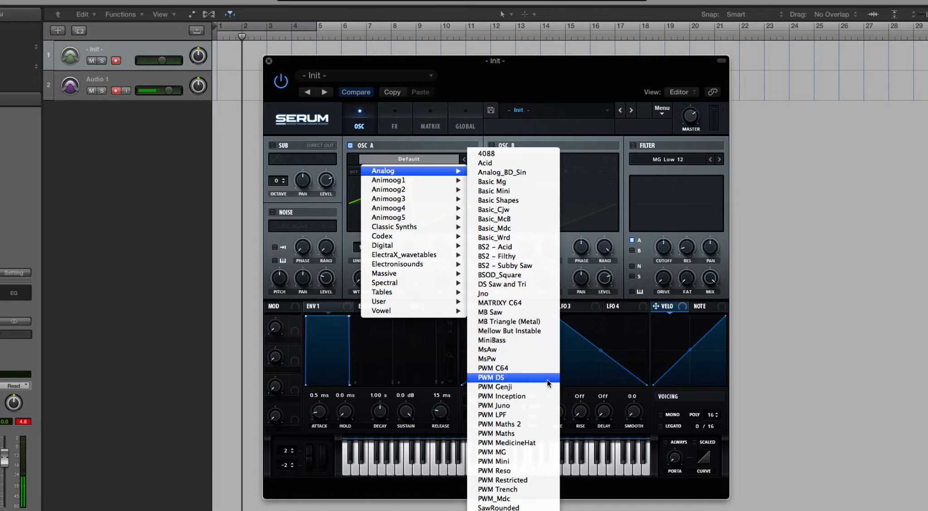
pyautogui.click(535, 173)
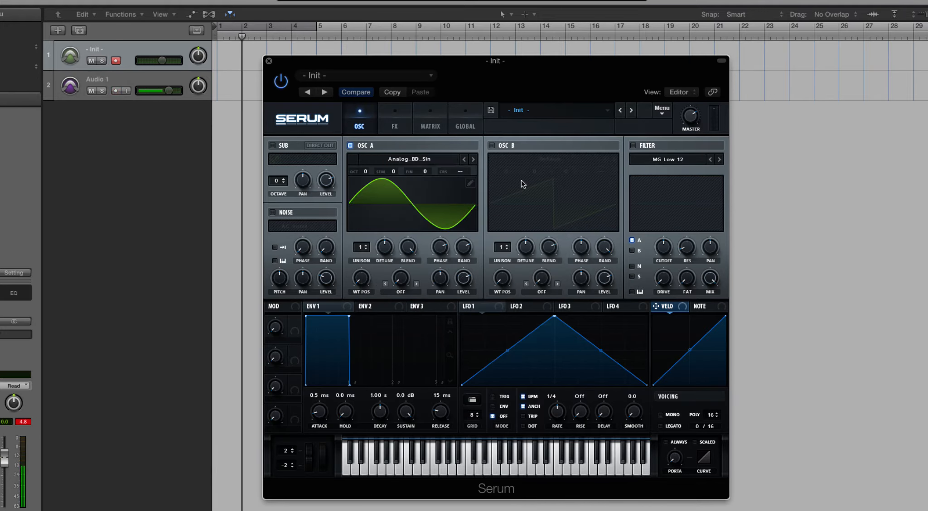
# Step: Toggle the Distortion module's bypass in the effects rack and raise the SoftClip drive to maximum
pyautogui.click(401, 119)
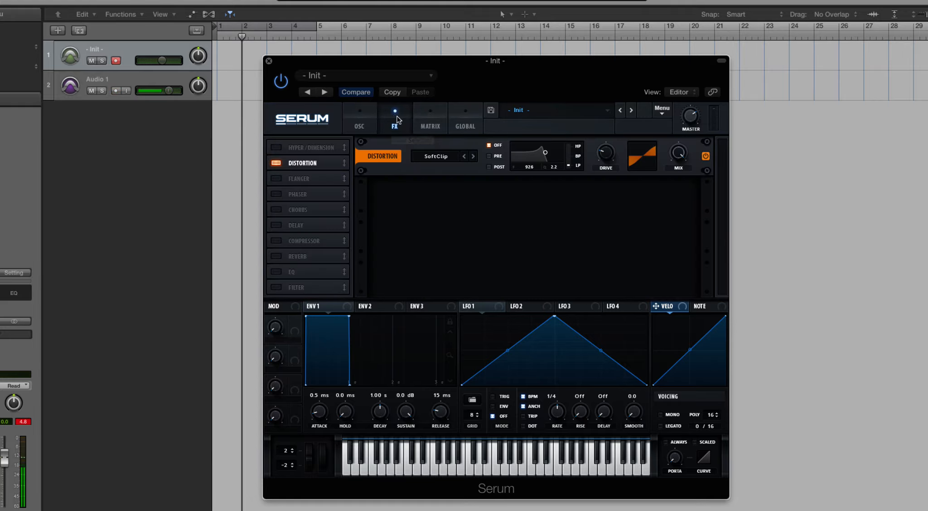
pyautogui.click(705, 156)
pyautogui.moveTo(605, 154); pyautogui.dragTo(599, 26)
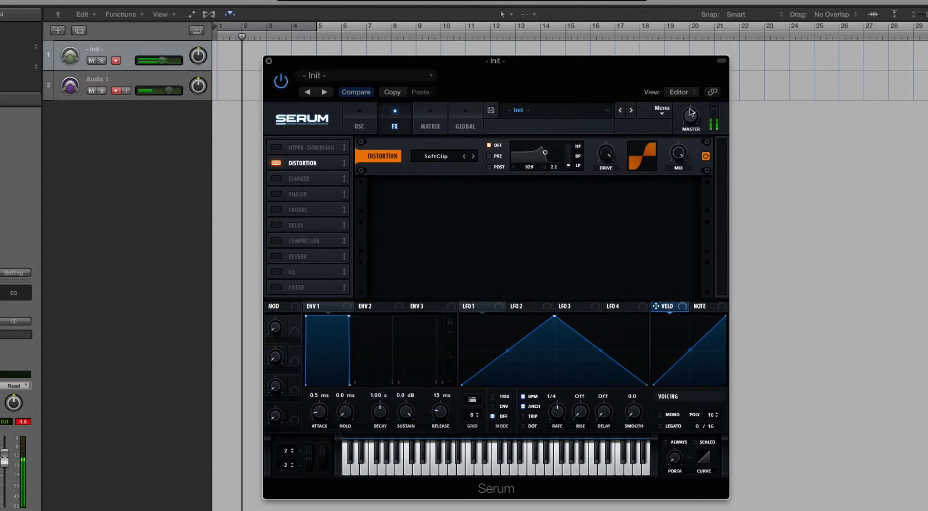
# Step: Step the distortion type through HardClip, Diode 1 and Diode 2 to Lin.Fold, and lower the drive to 5%
pyautogui.click(474, 157)
pyautogui.click(474, 156)
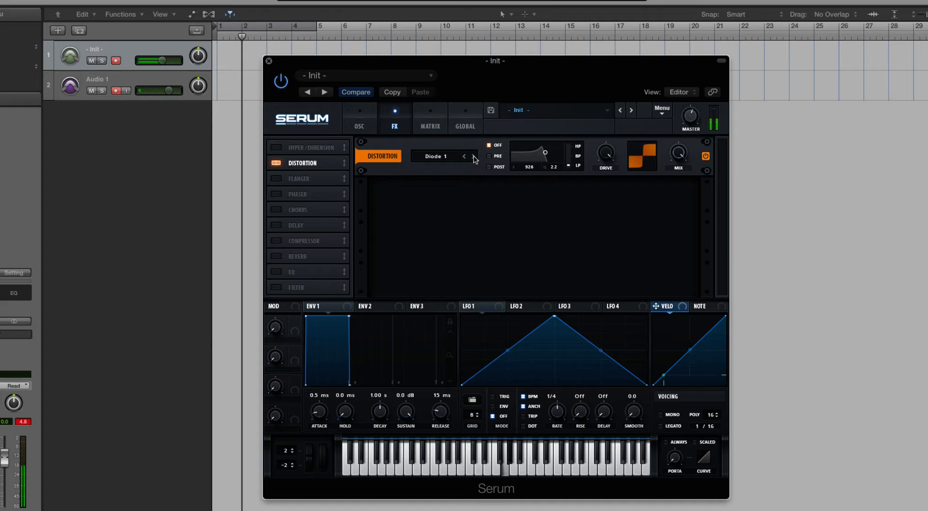
pyautogui.click(474, 157)
pyautogui.click(474, 157)
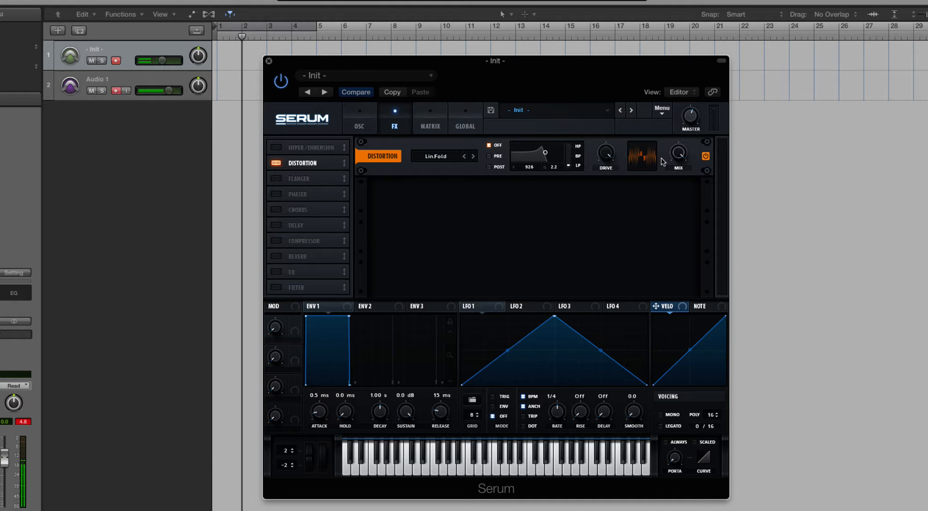
pyautogui.moveTo(609, 155); pyautogui.dragTo(636, 325)
pyautogui.moveTo(617, 153); pyautogui.dragTo(616, 181)
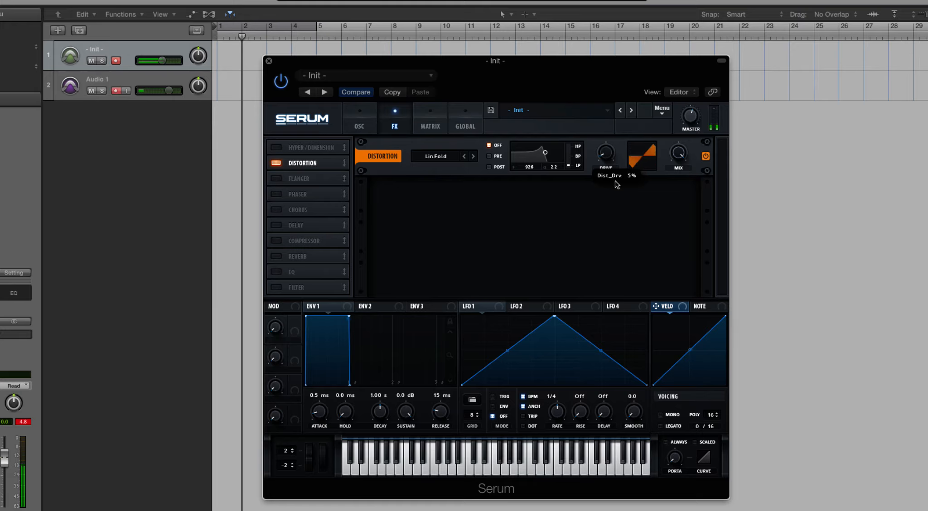
# Step: Switch the distortion to Sin Fold, sweep its drive, and advance to the Zero-Square type
pyautogui.click(474, 157)
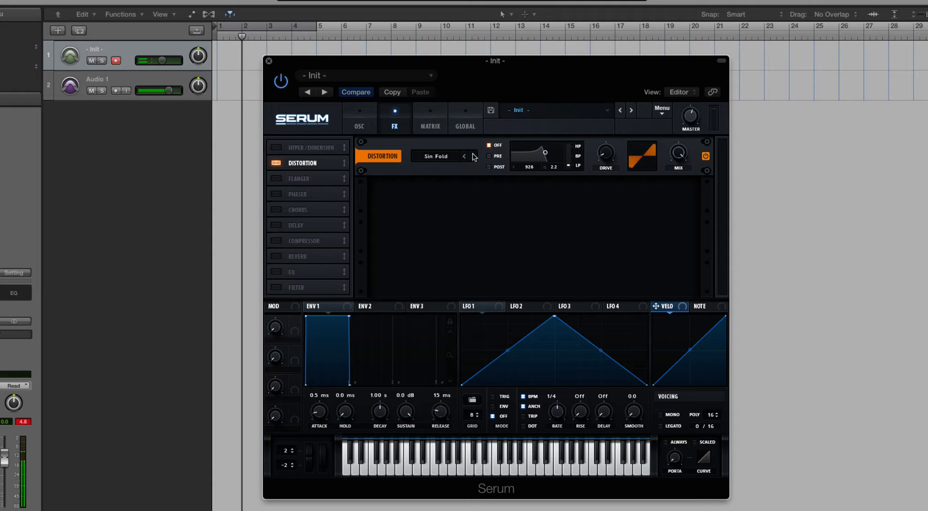
pyautogui.moveTo(610, 155); pyautogui.dragTo(604, 40)
pyautogui.click(474, 156)
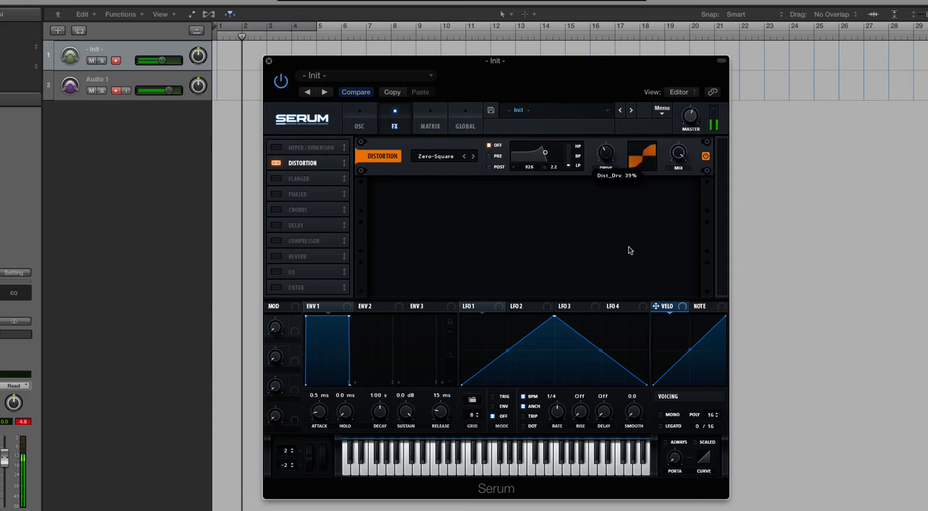
# Step: Switch the distortion type to Downsample and sweep its drive up and back down
pyautogui.click(473, 156)
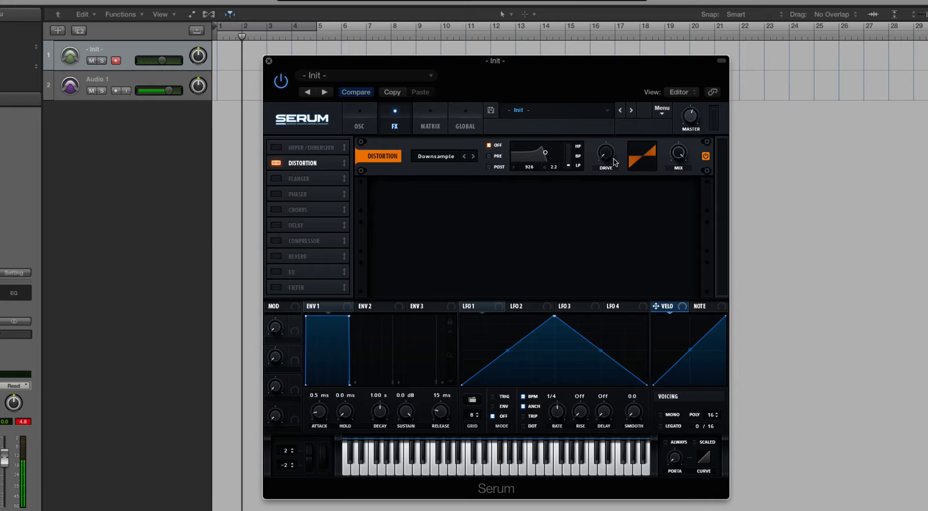
pyautogui.moveTo(612, 157); pyautogui.dragTo(608, 39)
pyautogui.moveTo(607, 154); pyautogui.dragTo(613, 250)
# Step: Set the distortion type to Asym, raise its drive, and change the type to Rectify
pyautogui.click(431, 157)
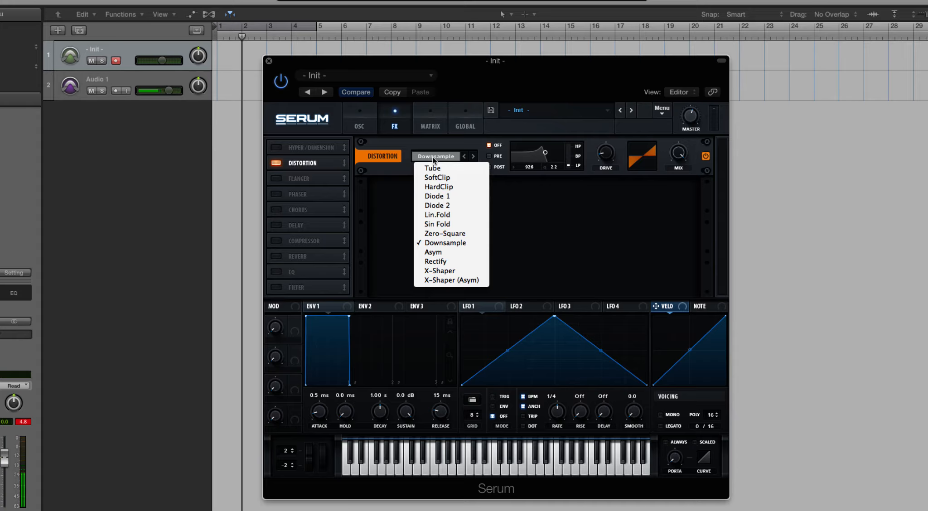
pyautogui.click(473, 252)
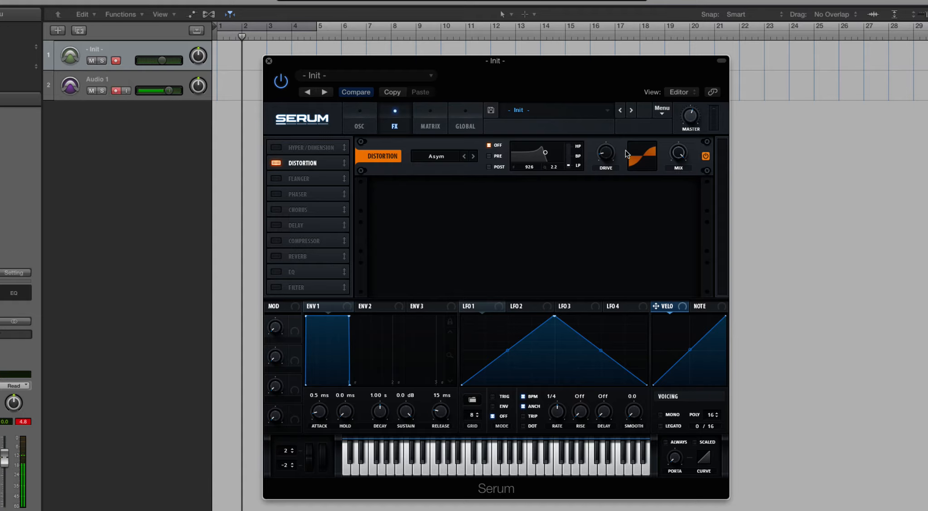
pyautogui.moveTo(613, 157); pyautogui.dragTo(600, 115)
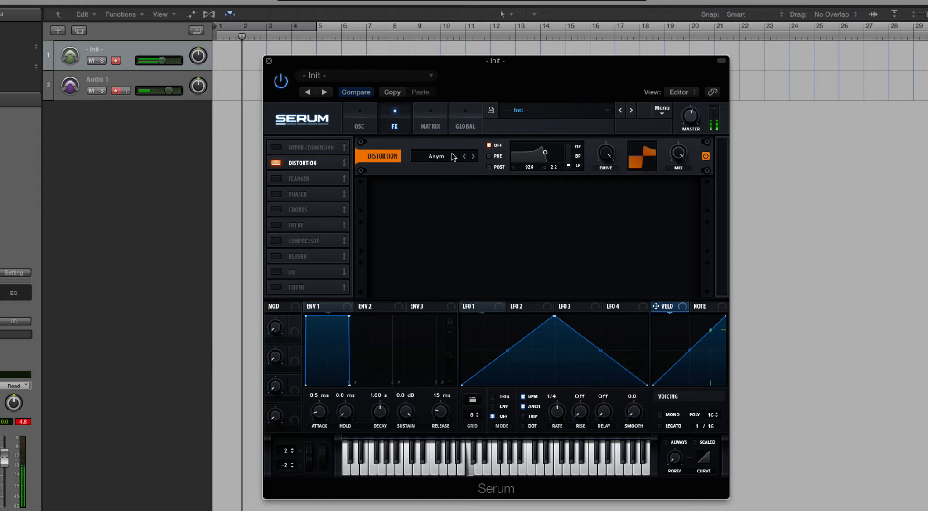
pyautogui.click(437, 159)
pyautogui.click(435, 261)
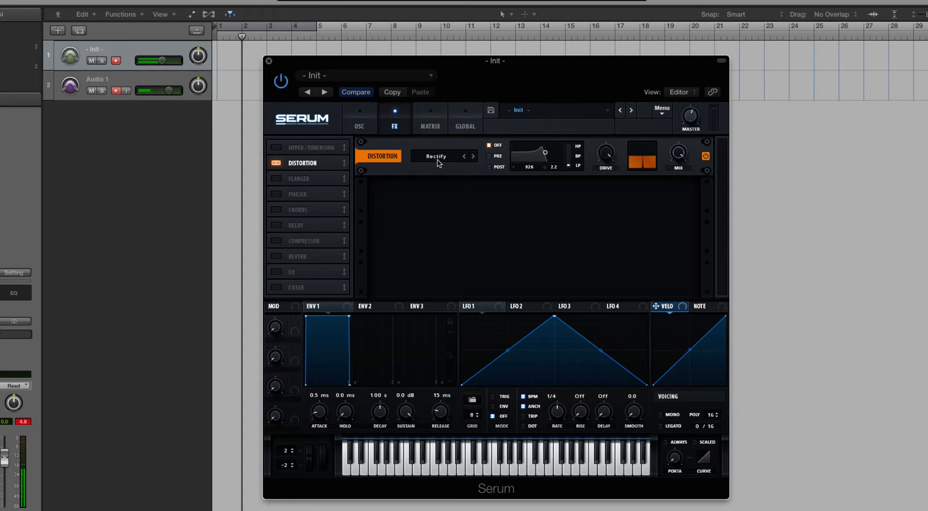
# Step: Set the distortion type to X-Shaper and load the Basic square preset into shaper A
pyautogui.click(438, 158)
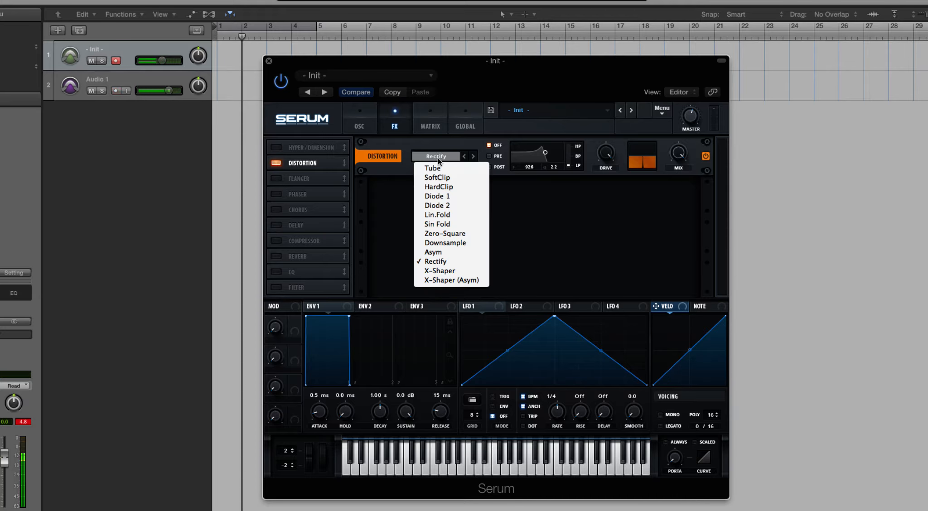
pyautogui.click(445, 271)
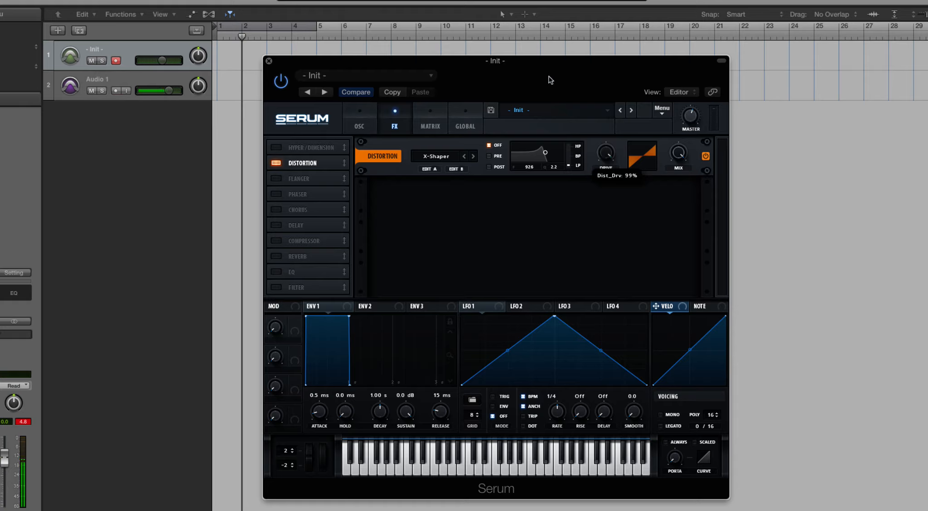
pyautogui.click(429, 169)
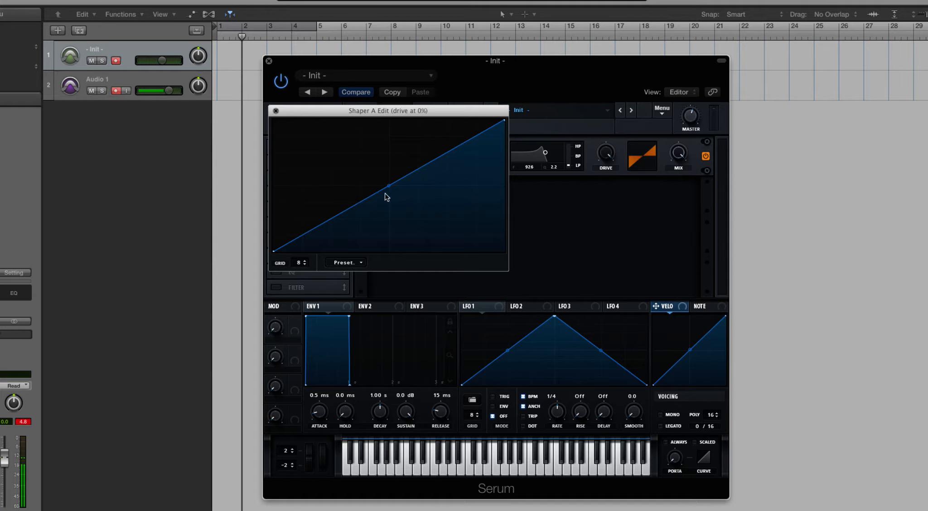
pyautogui.click(347, 263)
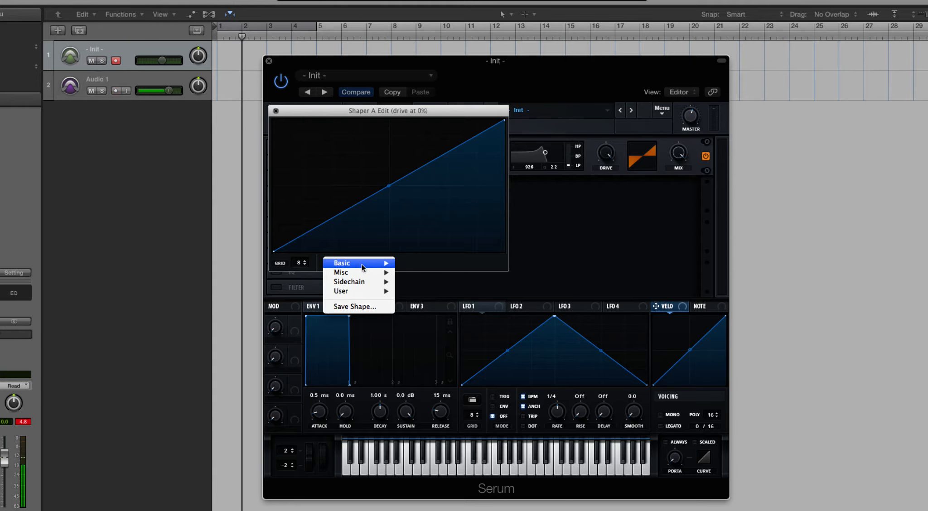
pyautogui.moveTo(363, 267)
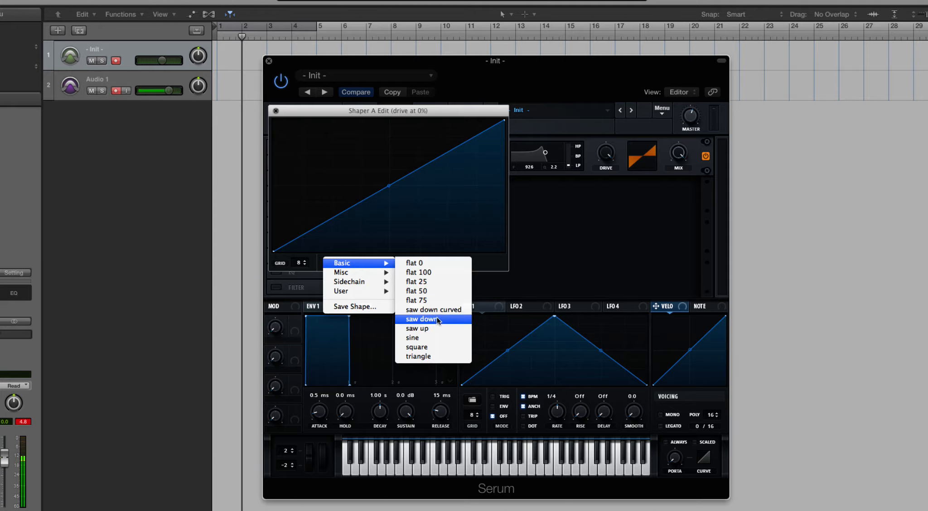
pyautogui.click(447, 347)
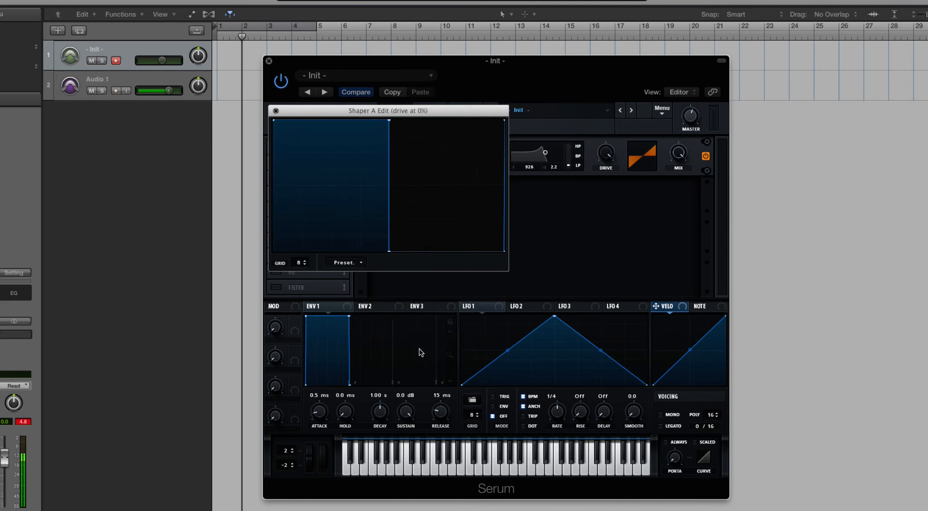
# Step: Load the Misc preset AbitCrazy into X-Shaper's shaper B and close the shape editor
pyautogui.click(275, 110)
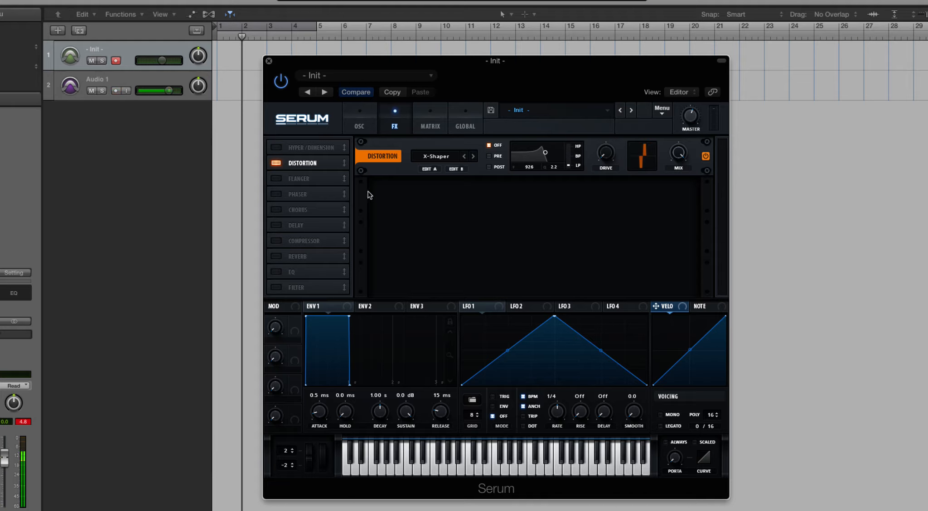
pyautogui.click(456, 170)
pyautogui.click(343, 267)
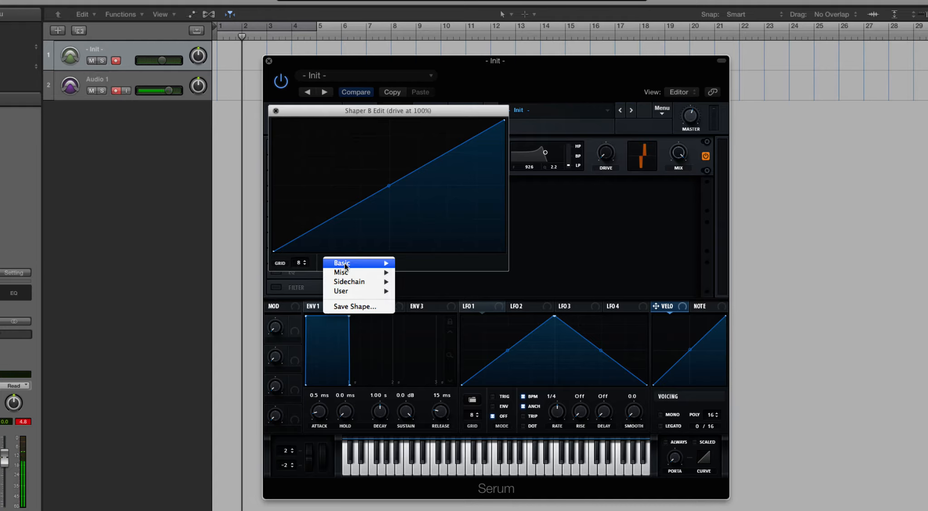
pyautogui.moveTo(365, 291)
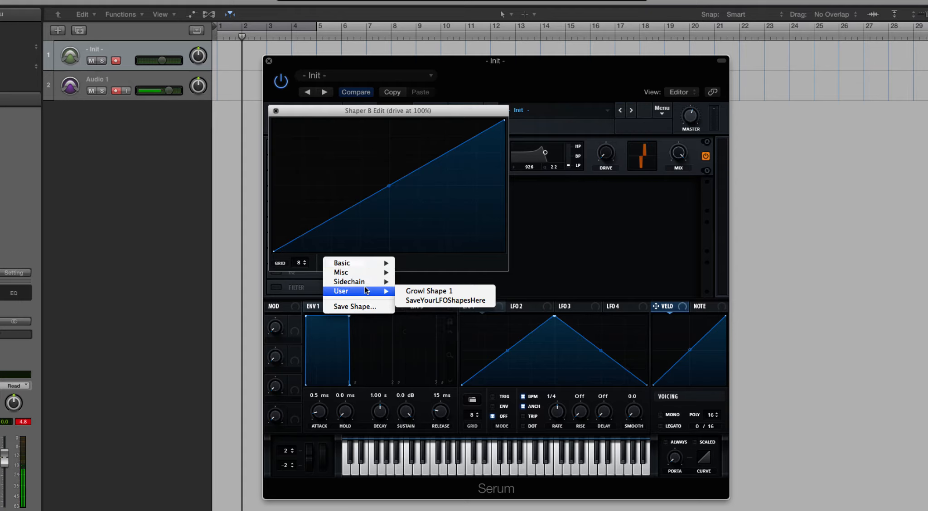
pyautogui.moveTo(376, 274)
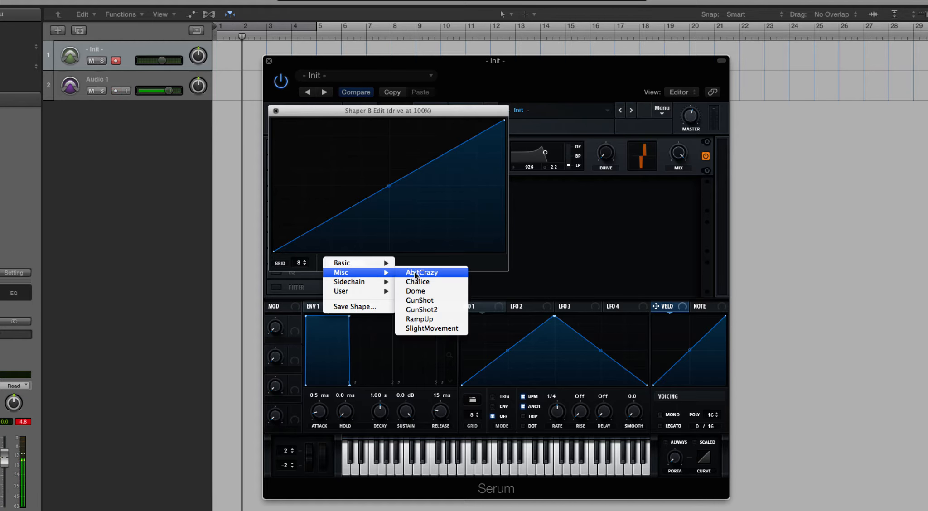
pyautogui.click(415, 274)
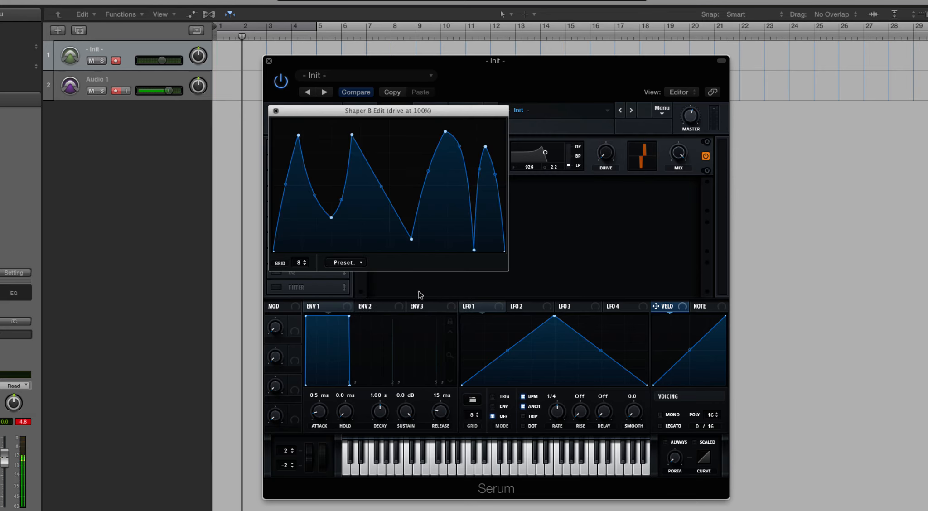
pyautogui.click(275, 110)
# Step: Sweep the X-Shaper drive up to 100%, down to minimum, and back up to maximum
pyautogui.moveTo(610, 155); pyautogui.dragTo(597, 70)
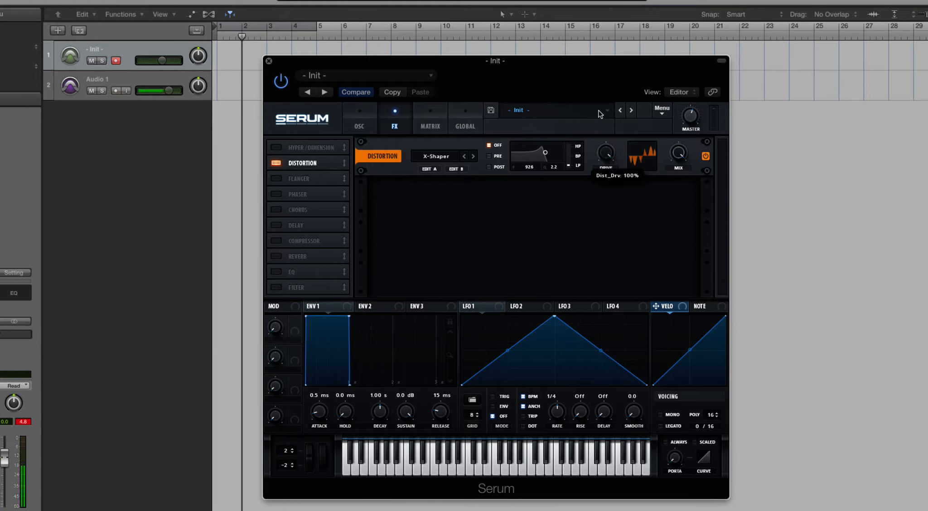
pyautogui.moveTo(604, 154); pyautogui.dragTo(597, 269)
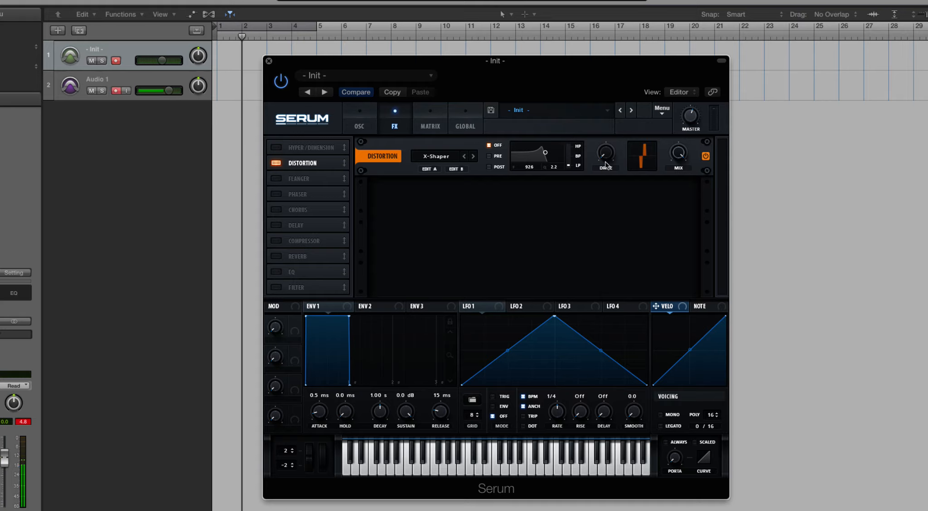
pyautogui.click(455, 157)
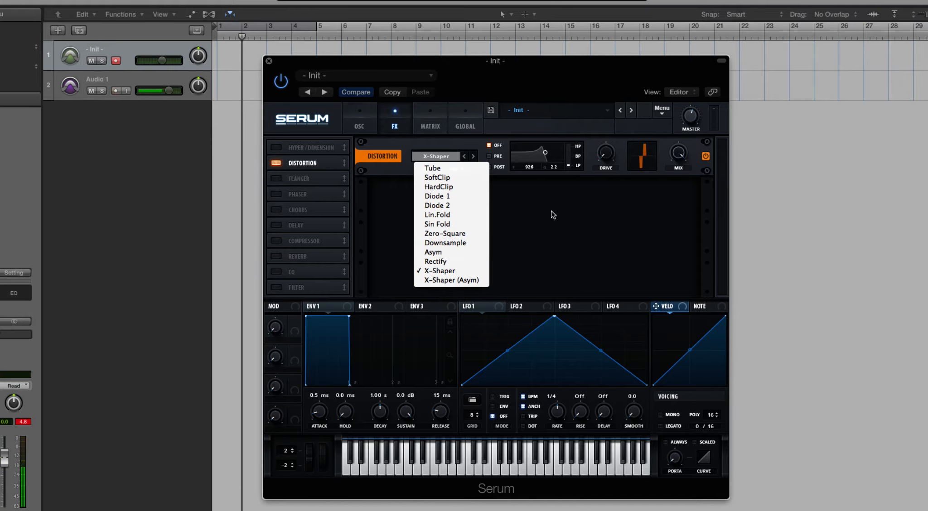
pyautogui.click(570, 185)
pyautogui.moveTo(603, 163); pyautogui.dragTo(584, 66)
pyautogui.click(444, 156)
pyautogui.click(529, 267)
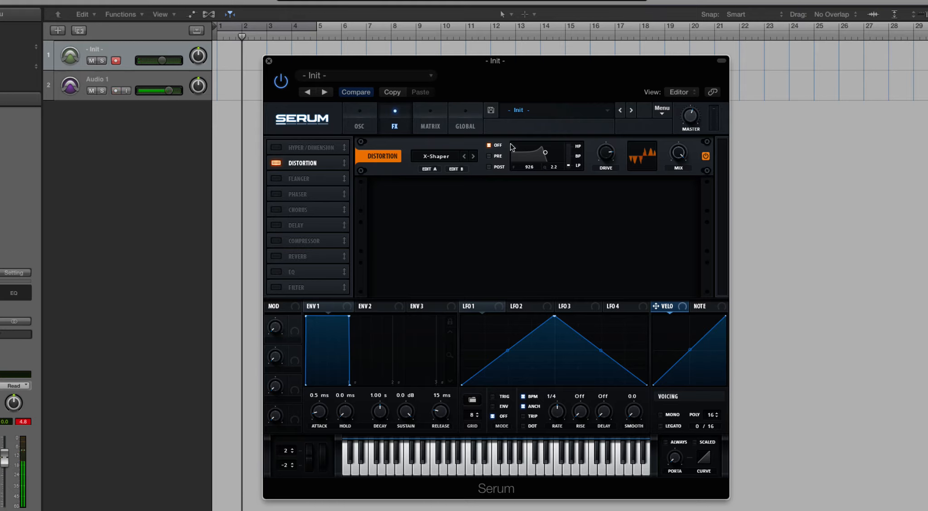
# Step: Move the distortion filter to frequency 4573 with Q 0.7, alternate between Pre and Post, and leave it on Post
pyautogui.moveTo(545, 153); pyautogui.dragTo(557, 157)
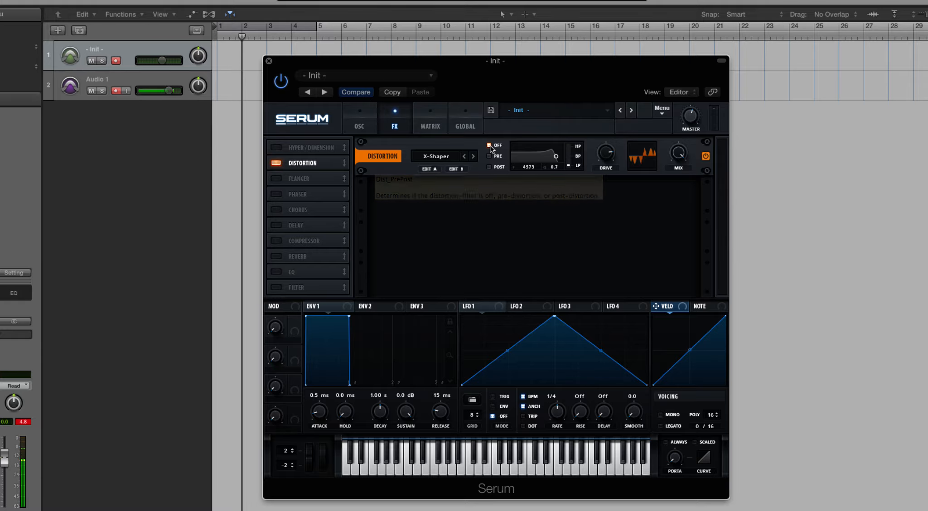
pyautogui.click(490, 156)
pyautogui.click(489, 167)
pyautogui.click(489, 156)
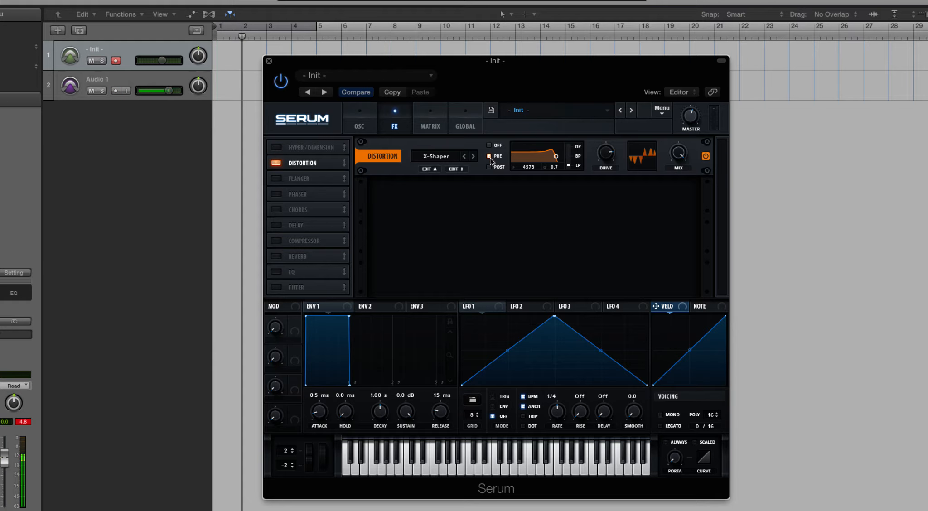
pyautogui.click(490, 167)
# Step: Sweep the distortion filter's cutoff, change the distortion type to SoftClip, and move the cutoff to about 1167
pyautogui.moveTo(556, 157)
pyautogui.mouseDown()
pyautogui.moveTo(521, 159)
pyautogui.moveTo(571, 167)
pyautogui.moveTo(571, 129)
pyautogui.moveTo(567, 237)
pyautogui.mouseUp()
pyautogui.moveTo(555, 159); pyautogui.dragTo(543, 160)
pyautogui.click(449, 157)
pyautogui.click(449, 178)
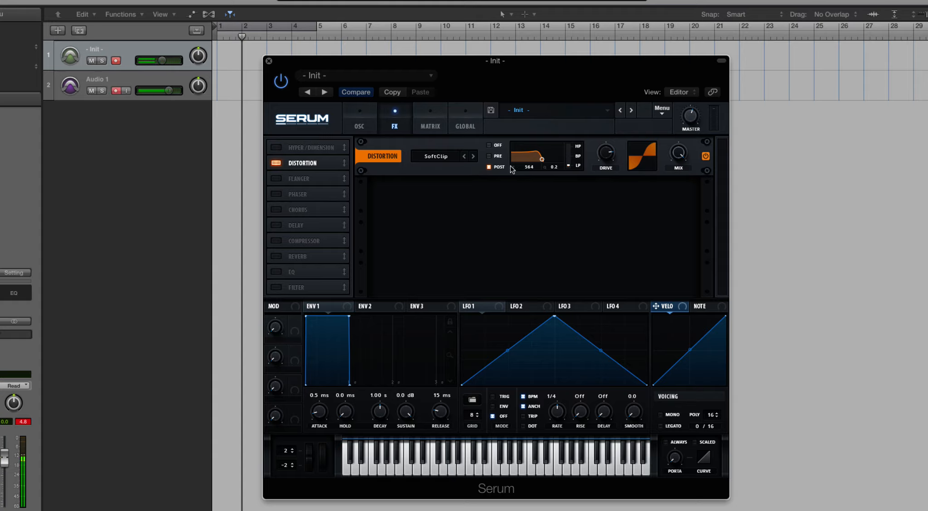
pyautogui.moveTo(542, 159); pyautogui.dragTo(547, 156)
# Step: Reset the synth to the Init preset and enable the Flanger effect
pyautogui.click(667, 111)
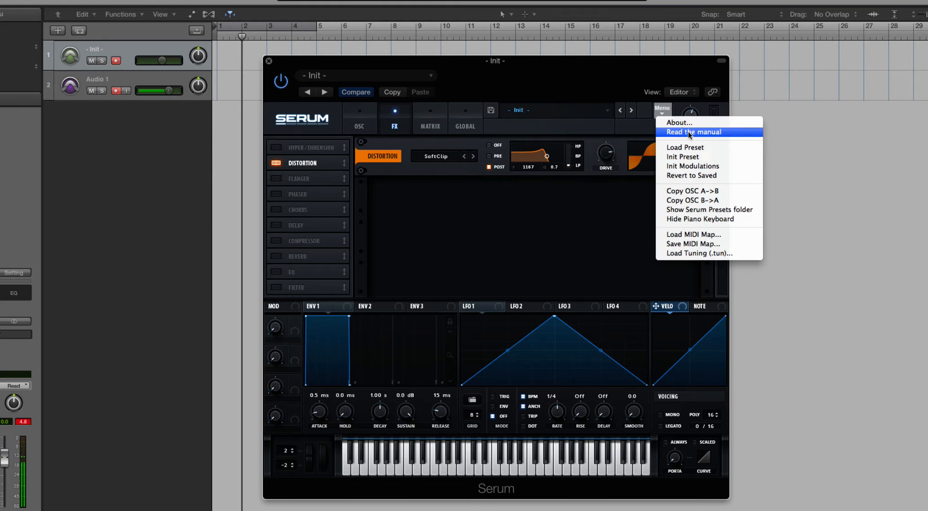
pyautogui.click(698, 155)
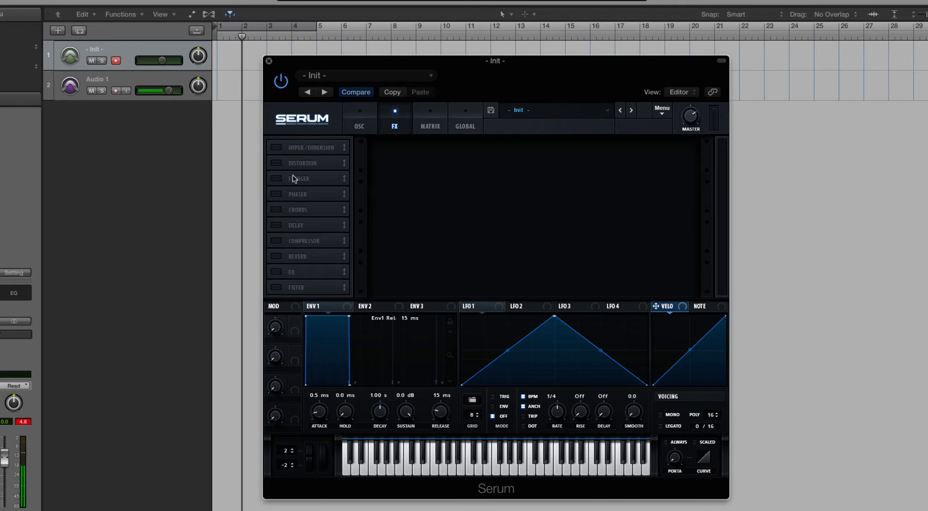
pyautogui.click(304, 178)
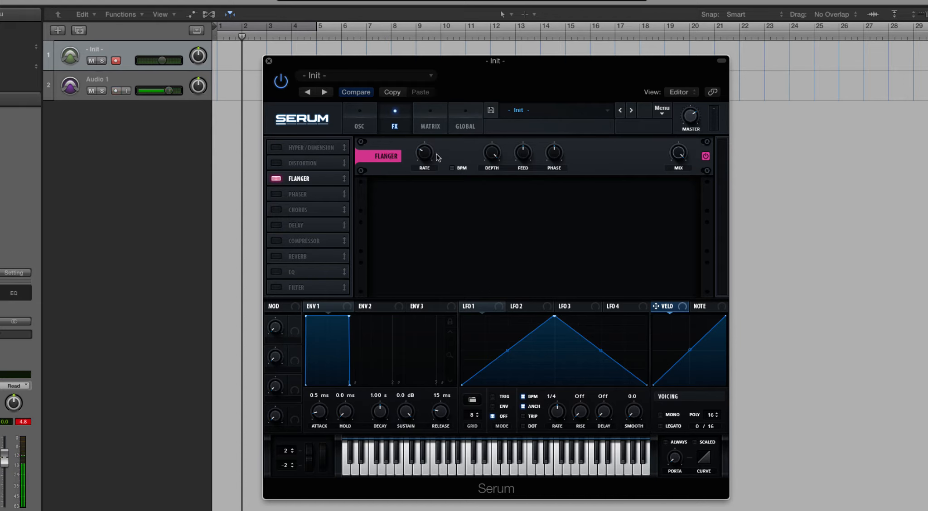
# Step: Sync the Flanger rate to BPM, adjust its depth, feedback and phase, and set its mix to 70%
pyautogui.click(452, 168)
pyautogui.click(452, 168)
pyautogui.click(453, 169)
pyautogui.moveTo(502, 171); pyautogui.dragTo(496, 202)
pyautogui.moveTo(525, 158); pyautogui.dragTo(524, 168)
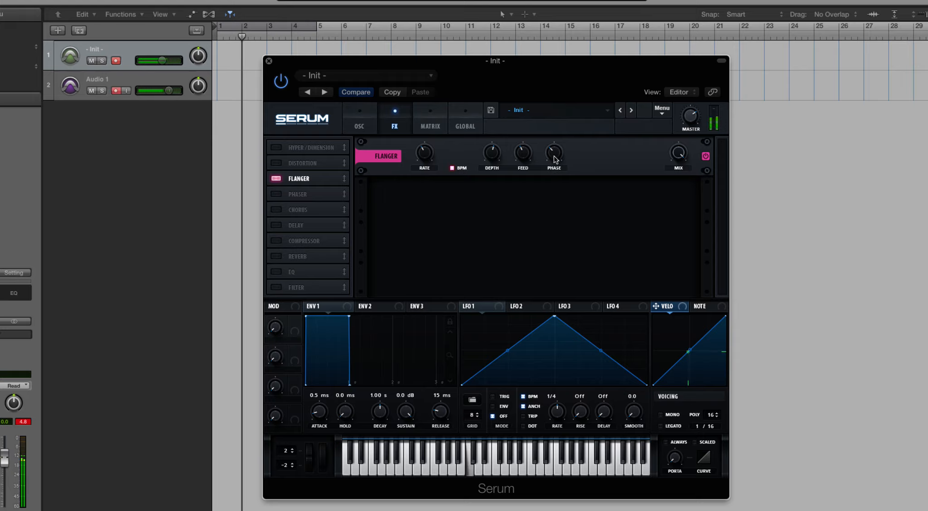
pyautogui.moveTo(553, 149); pyautogui.dragTo(605, 145)
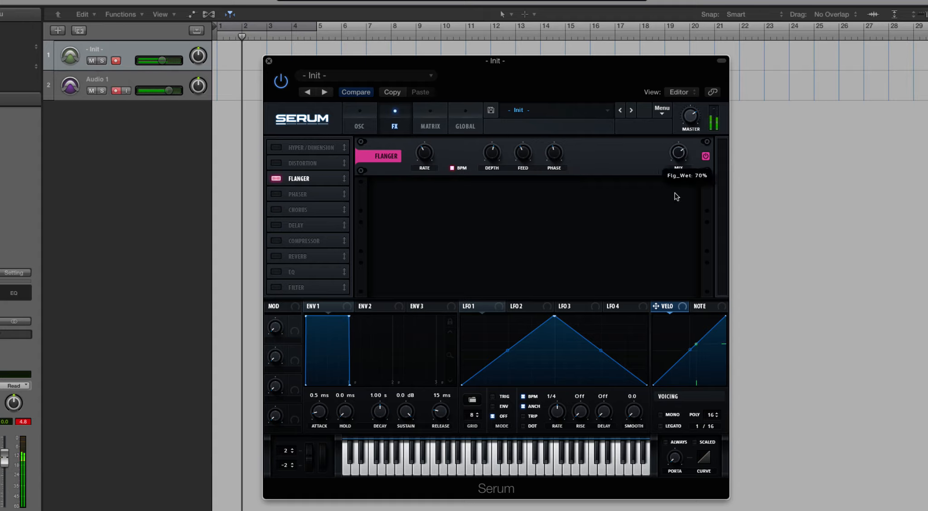
# Step: Replace the Flanger with the Phaser, raise the Phaser's frequency, and set its mix to 56%
pyautogui.click(277, 179)
pyautogui.click(277, 195)
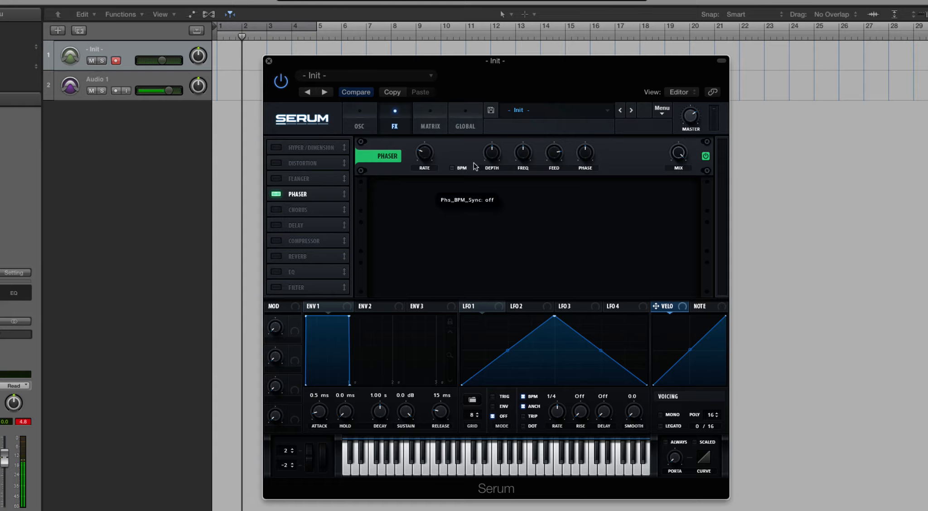
pyautogui.moveTo(517, 155); pyautogui.dragTo(554, 180)
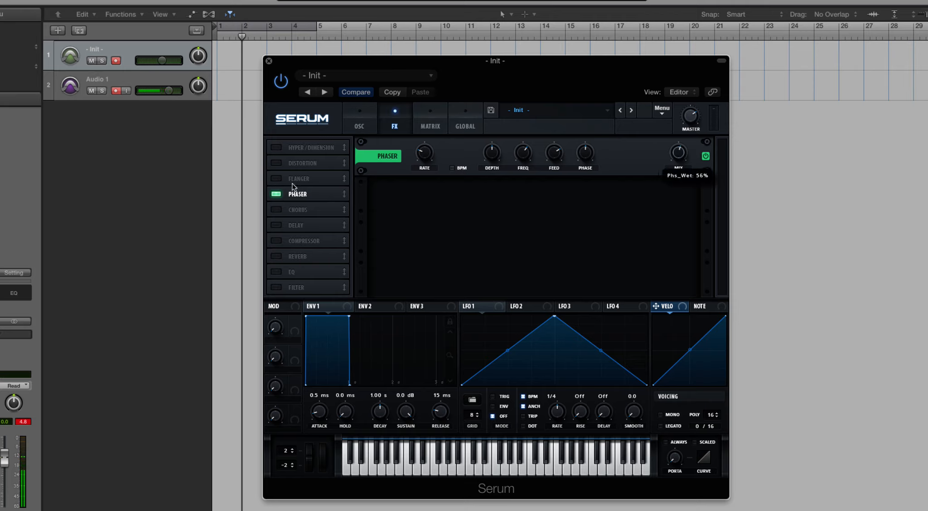
# Step: Replace the Phaser with the Chorus, lowering its Delay 1 and adjusting its Delay 2
pyautogui.click(276, 194)
pyautogui.click(276, 210)
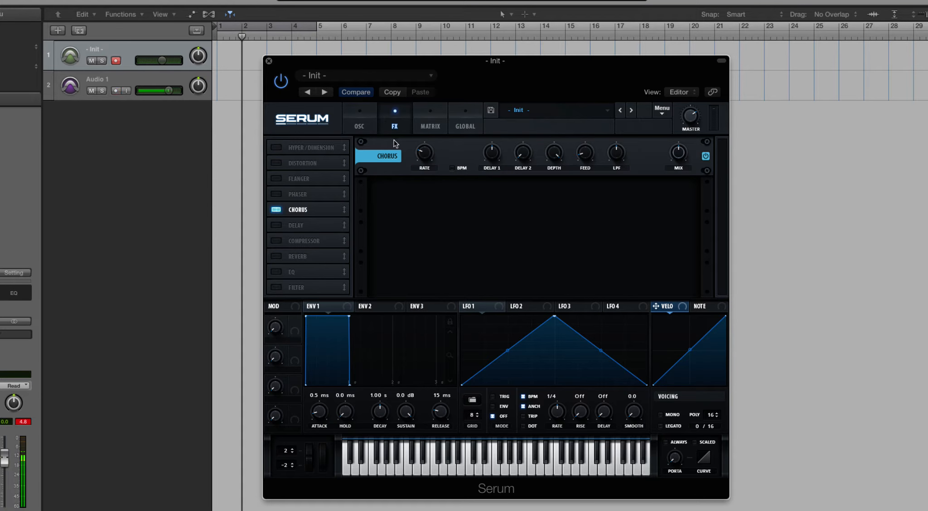
pyautogui.moveTo(497, 152); pyautogui.dragTo(497, 208)
pyautogui.moveTo(527, 158); pyautogui.dragTo(518, 126)
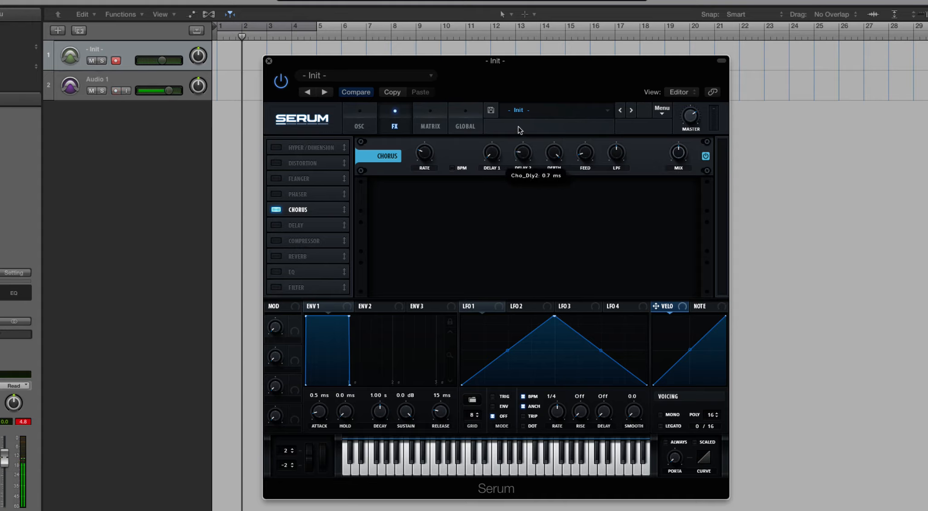
# Step: Toggle the Chorus BPM sync on and off, lower its depth, and sweep its LPF down and back up
pyautogui.click(452, 167)
pyautogui.click(463, 169)
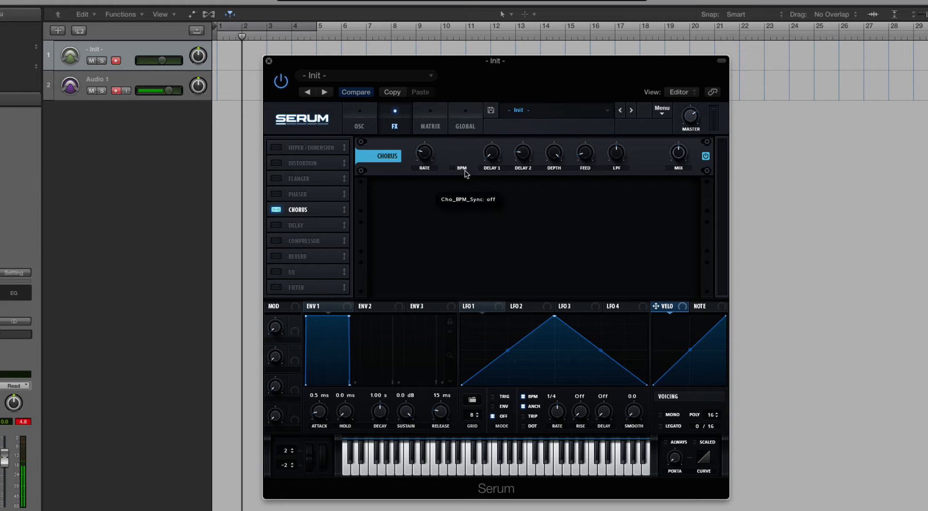
pyautogui.moveTo(578, 135); pyautogui.dragTo(612, 183)
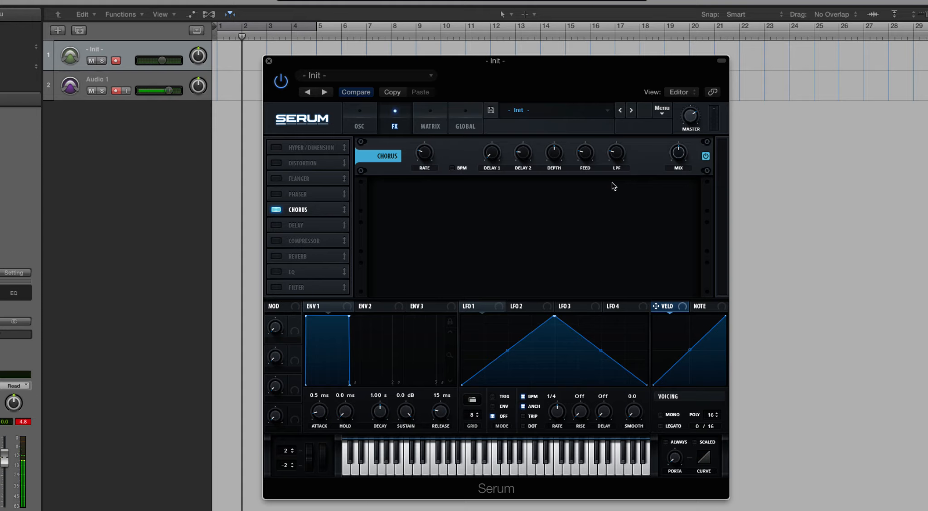
pyautogui.moveTo(613, 156); pyautogui.dragTo(609, 116)
# Step: Replace the Chorus with the Delay and sweep its feedback down to 0%, up, and down again
pyautogui.click(277, 210)
pyautogui.click(278, 225)
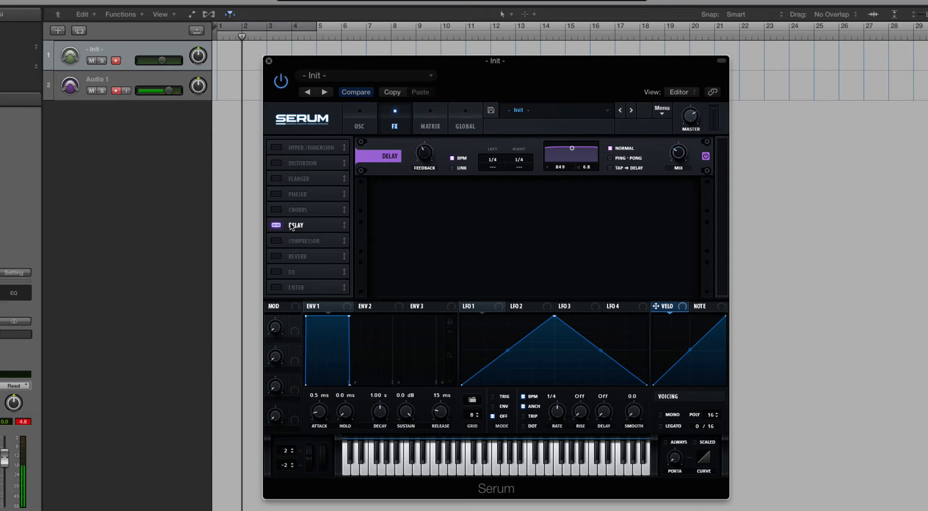
pyautogui.moveTo(429, 158); pyautogui.dragTo(432, 243)
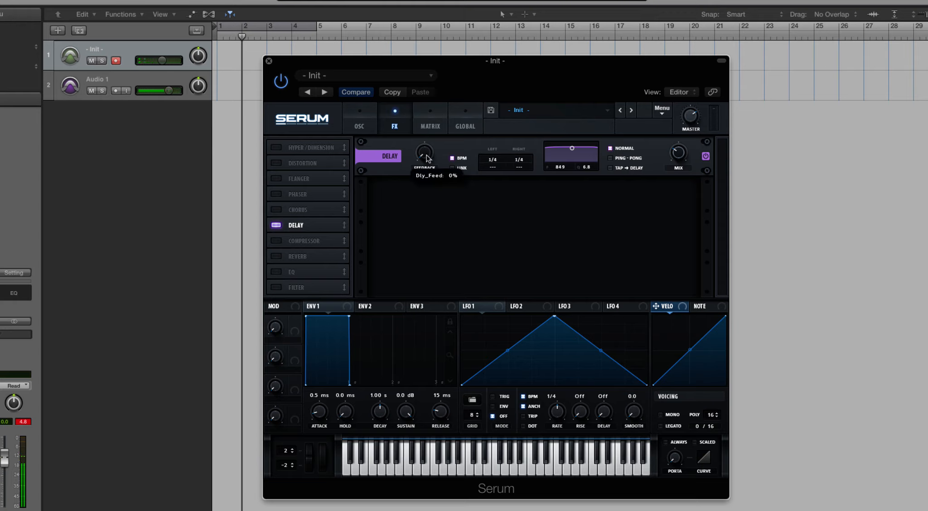
pyautogui.moveTo(427, 159); pyautogui.dragTo(421, 109)
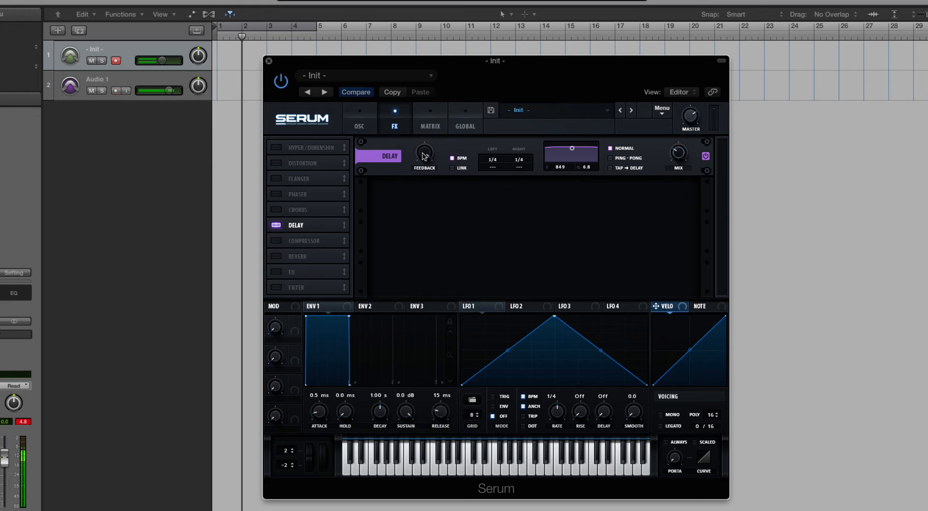
pyautogui.moveTo(424, 155); pyautogui.dragTo(443, 185)
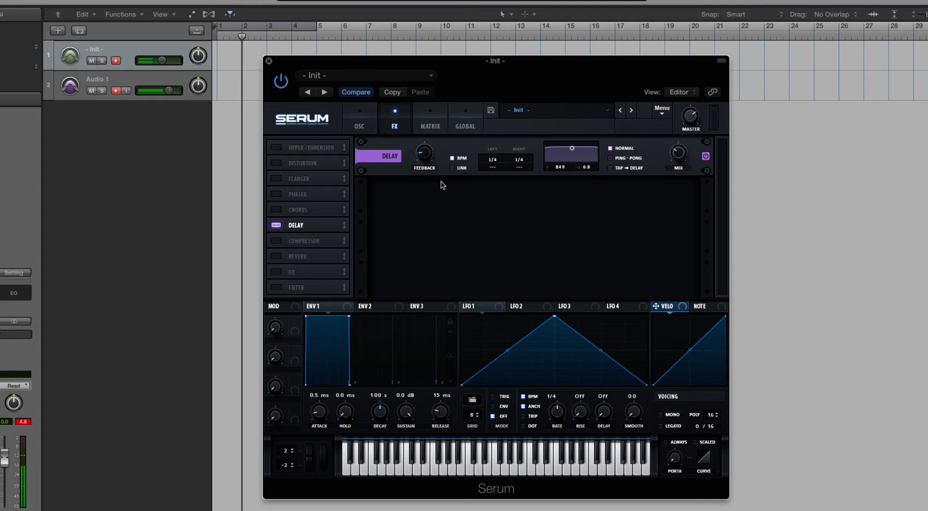
# Step: Toggle the Delay's BPM sync off and on, adjust the left and right times, and link them at 1/2
pyautogui.click(452, 158)
pyautogui.moveTo(425, 157)
pyautogui.mouseDown()
pyautogui.moveTo(424, 117)
pyautogui.moveTo(430, 157)
pyautogui.mouseUp()
pyautogui.click(452, 158)
pyautogui.moveTo(489, 166); pyautogui.dragTo(492, 120)
pyautogui.moveTo(519, 163); pyautogui.dragTo(497, 189)
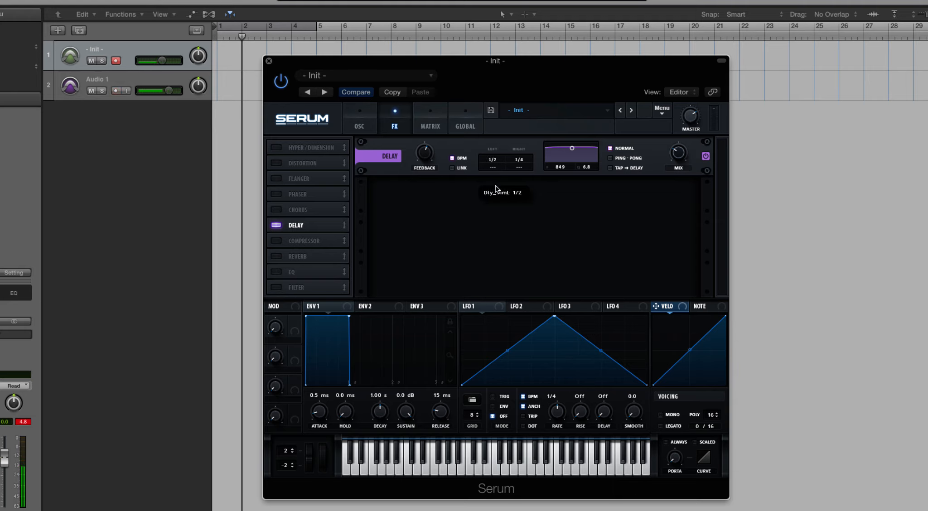
pyautogui.click(453, 169)
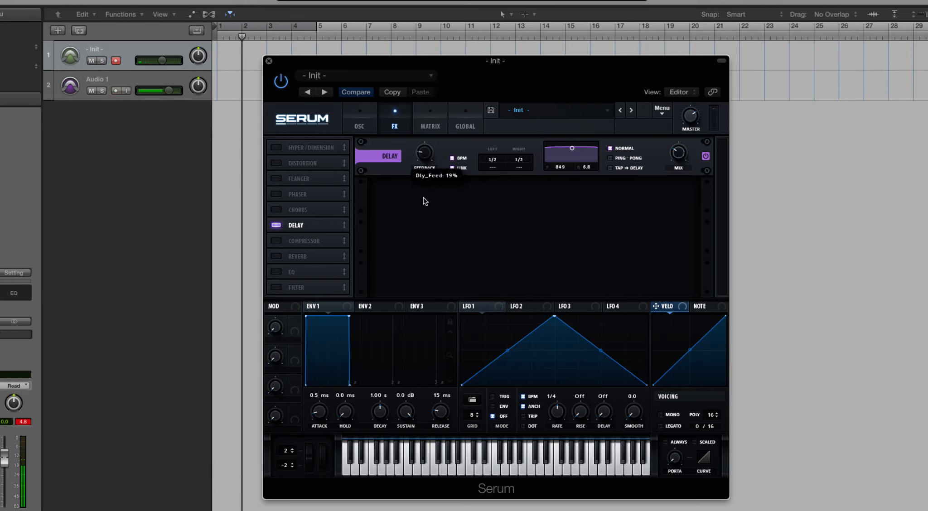
# Step: Unlink the Delay channels, set the right time to 1/4, and set both time offsets to DOT 1/2
pyautogui.moveTo(498, 164)
pyautogui.mouseDown()
pyautogui.moveTo(502, 123)
pyautogui.moveTo(503, 166)
pyautogui.mouseUp()
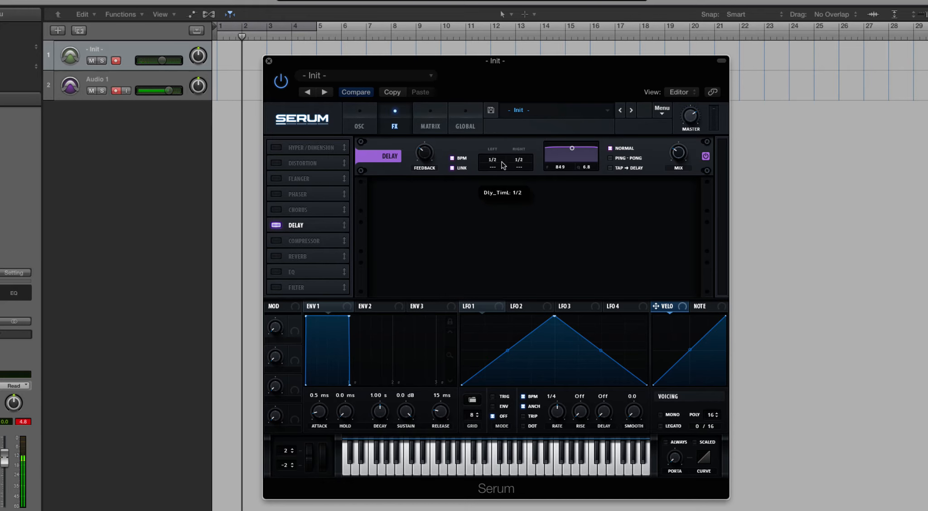
pyautogui.click(452, 168)
pyautogui.moveTo(495, 169)
pyautogui.mouseDown()
pyautogui.moveTo(498, 152)
pyautogui.moveTo(498, 166)
pyautogui.mouseUp()
pyautogui.moveTo(498, 170); pyautogui.dragTo(500, 115)
pyautogui.moveTo(501, 157); pyautogui.dragTo(532, 389)
# Step: Set the Delay filter to frequency 244 with Q 7.1, and switch the mode to Ping-Pong and on to Tap->Delay
pyautogui.moveTo(572, 151)
pyautogui.mouseDown()
pyautogui.moveTo(573, 162)
pyautogui.moveTo(549, 161)
pyautogui.moveTo(572, 106)
pyautogui.moveTo(569, 122)
pyautogui.moveTo(601, 162)
pyautogui.moveTo(560, 159)
pyautogui.moveTo(525, 100)
pyautogui.moveTo(507, 154)
pyautogui.moveTo(572, 157)
pyautogui.moveTo(581, 166)
pyautogui.moveTo(571, 146)
pyautogui.moveTo(581, 163)
pyautogui.moveTo(564, 152)
pyautogui.moveTo(561, 168)
pyautogui.moveTo(562, 147)
pyautogui.mouseUp()
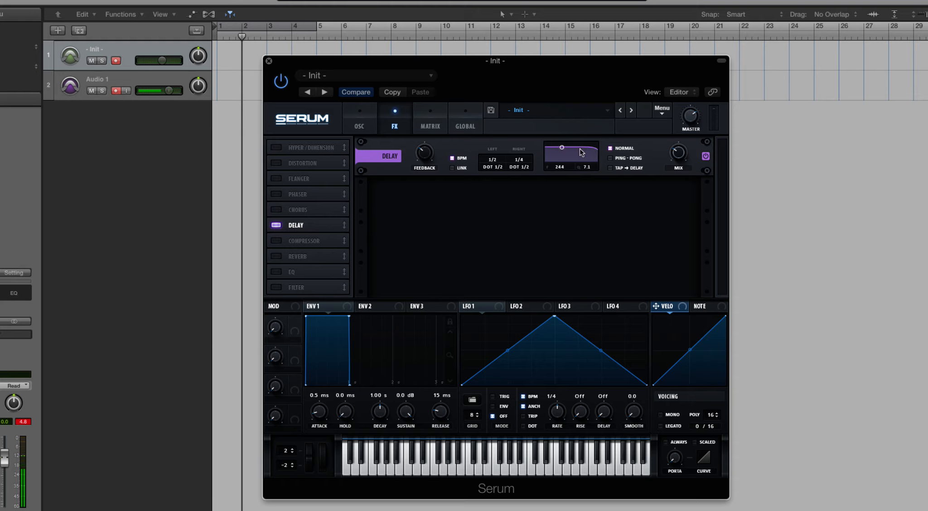
pyautogui.click(610, 159)
pyautogui.click(610, 168)
# Step: Sweep the Delay feedback down and back up, and set the Delay mix to 61%
pyautogui.moveTo(429, 156); pyautogui.dragTo(433, 205)
pyautogui.moveTo(431, 158); pyautogui.dragTo(432, 95)
pyautogui.moveTo(429, 154)
pyautogui.mouseDown()
pyautogui.moveTo(430, 169)
pyautogui.moveTo(429, 145)
pyautogui.mouseUp()
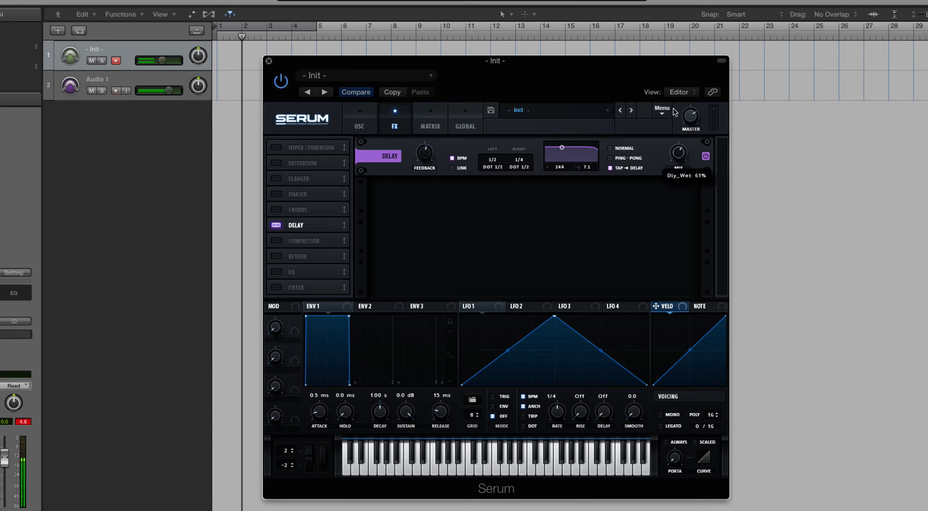
# Step: Replace the Delay with the Compressor and move the Compressor above Distortion in the effects order
pyautogui.click(277, 224)
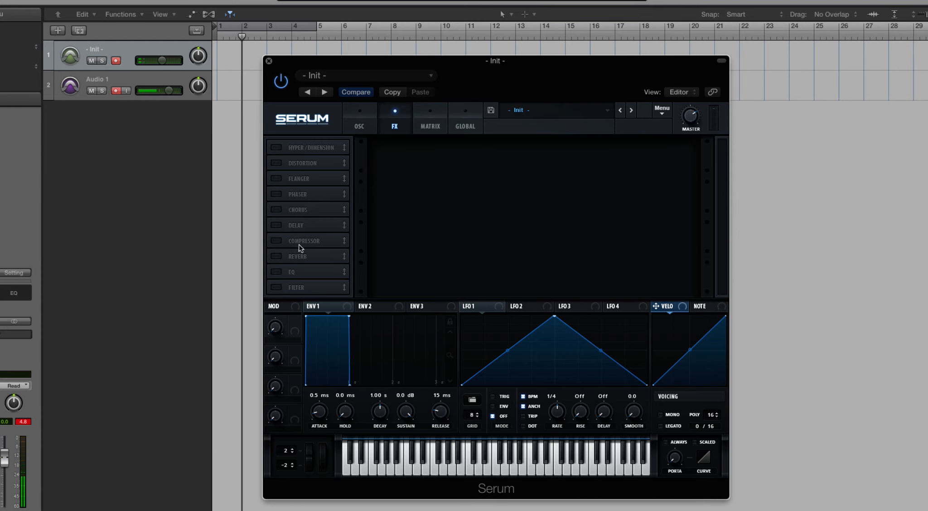
pyautogui.click(278, 241)
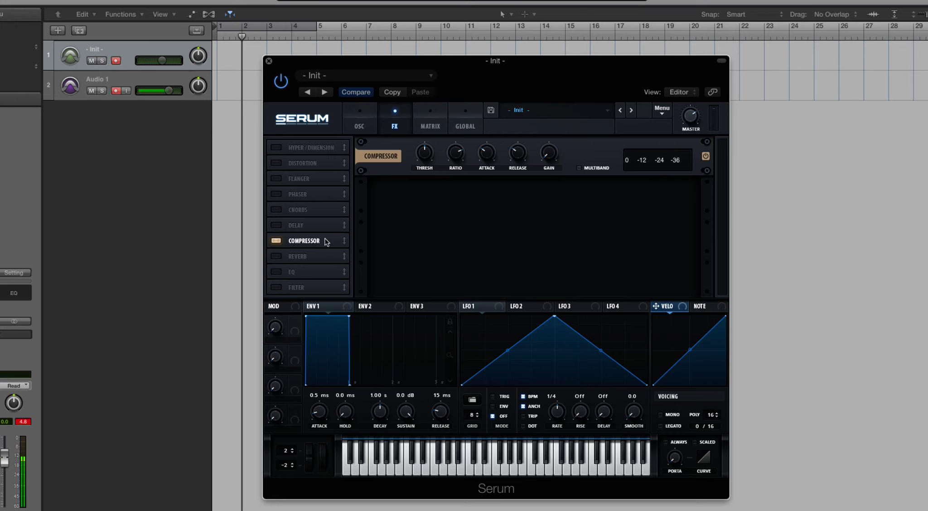
pyautogui.moveTo(317, 240); pyautogui.dragTo(312, 157)
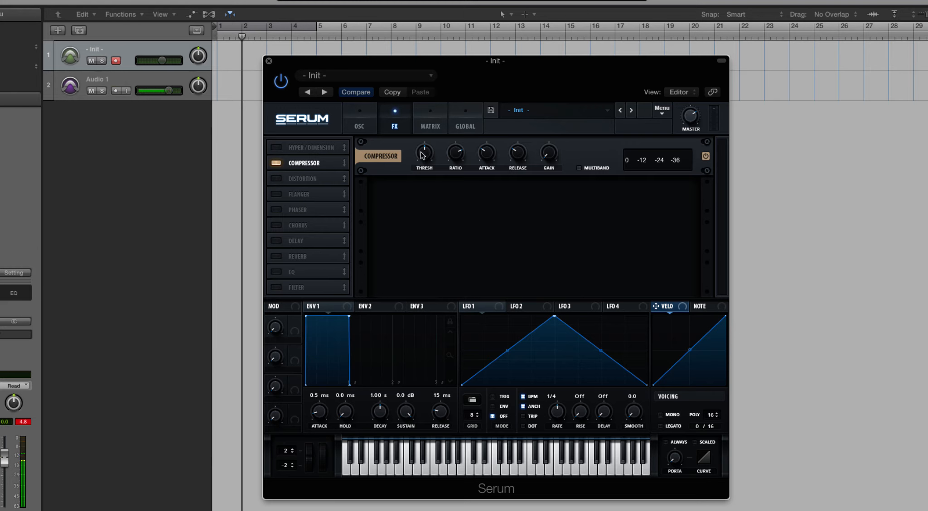
# Step: Sweep the Compressor's threshold and set it to 0.0 dB
pyautogui.moveTo(425, 153); pyautogui.dragTo(430, 237)
pyautogui.moveTo(420, 156); pyautogui.dragTo(425, 235)
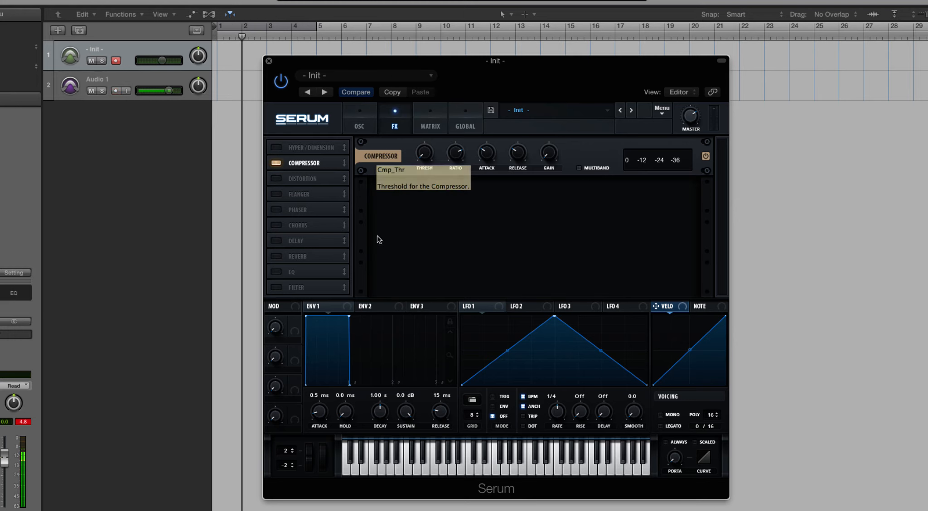
pyautogui.moveTo(424, 158); pyautogui.dragTo(425, 286)
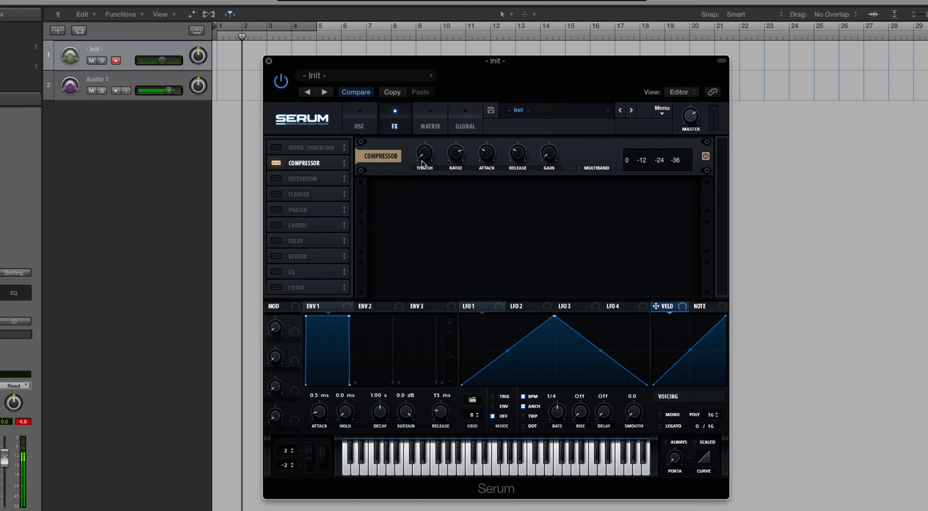
pyautogui.moveTo(425, 158)
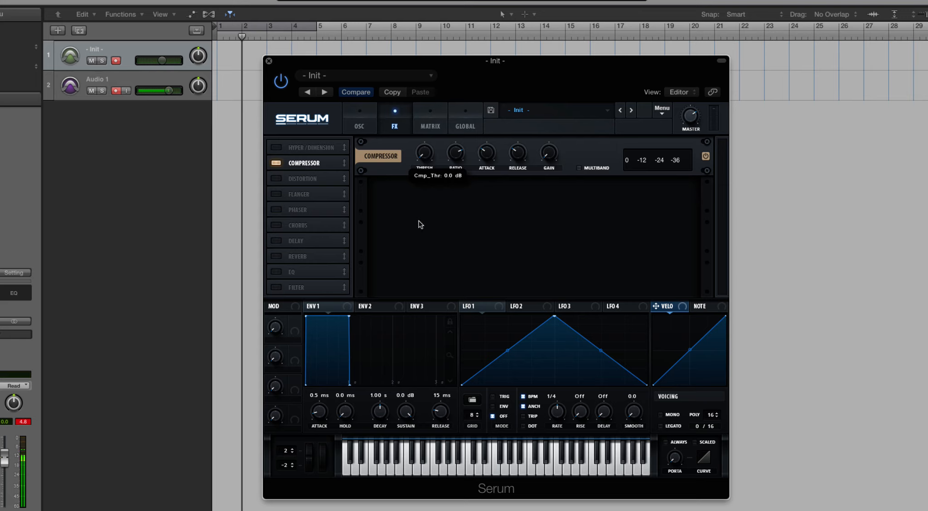
# Step: Sweep the Compressor's threshold, adjust its ratio and release, and turn on Multiband mode
pyautogui.moveTo(425, 156); pyautogui.dragTo(417, 85)
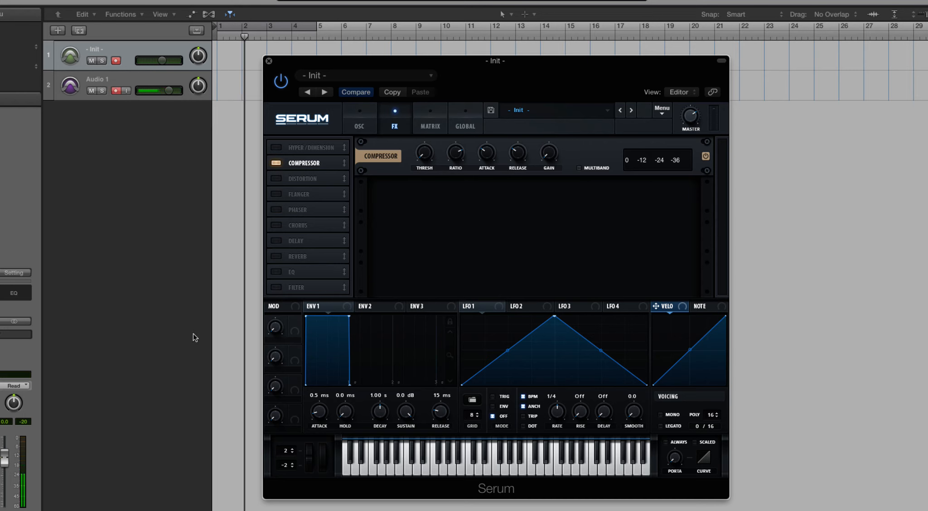
pyautogui.moveTo(422, 155); pyautogui.dragTo(439, 308)
pyautogui.moveTo(455, 154)
pyautogui.mouseDown()
pyautogui.moveTo(459, 246)
pyautogui.moveTo(456, 127)
pyautogui.moveTo(475, 141)
pyautogui.moveTo(459, 142)
pyautogui.moveTo(459, 80)
pyautogui.moveTo(459, 154)
pyautogui.mouseUp()
pyautogui.moveTo(461, 159); pyautogui.dragTo(459, 222)
pyautogui.moveTo(514, 156); pyautogui.dragTo(540, 120)
pyautogui.click(579, 168)
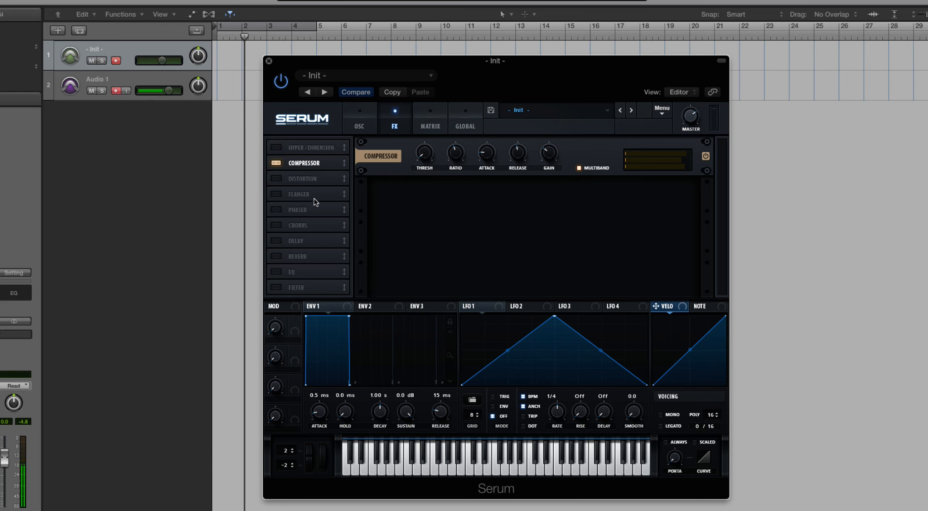
# Step: Move Reverb above the Compressor and EQ below Distortion in the effects order, leaving only Reverb enabled
pyautogui.moveTo(301, 268); pyautogui.dragTo(284, 157)
pyautogui.click(283, 158)
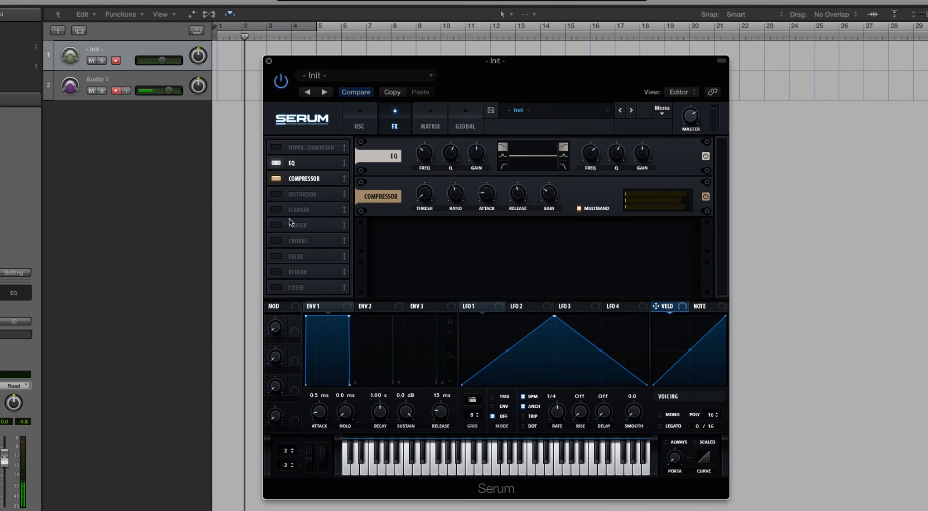
pyautogui.moveTo(304, 271); pyautogui.dragTo(294, 208)
pyautogui.click(278, 163)
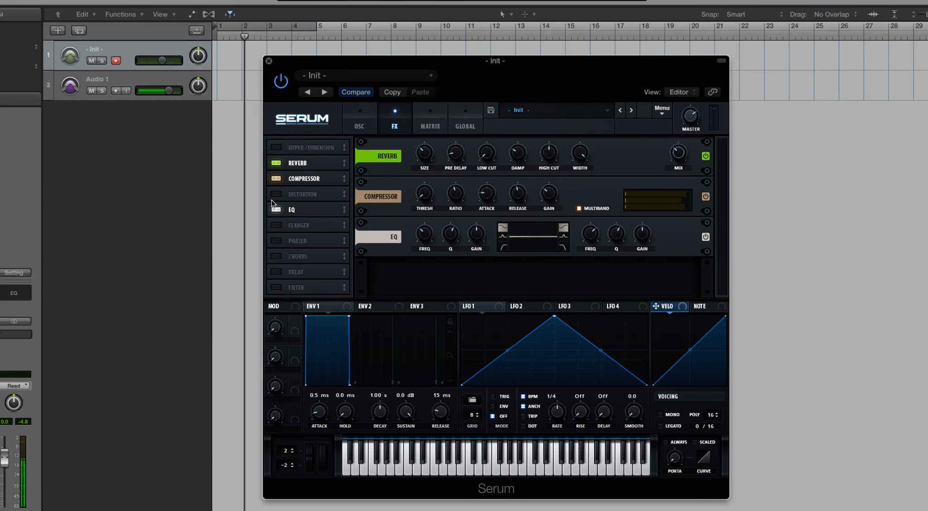
pyautogui.click(275, 209)
pyautogui.click(276, 179)
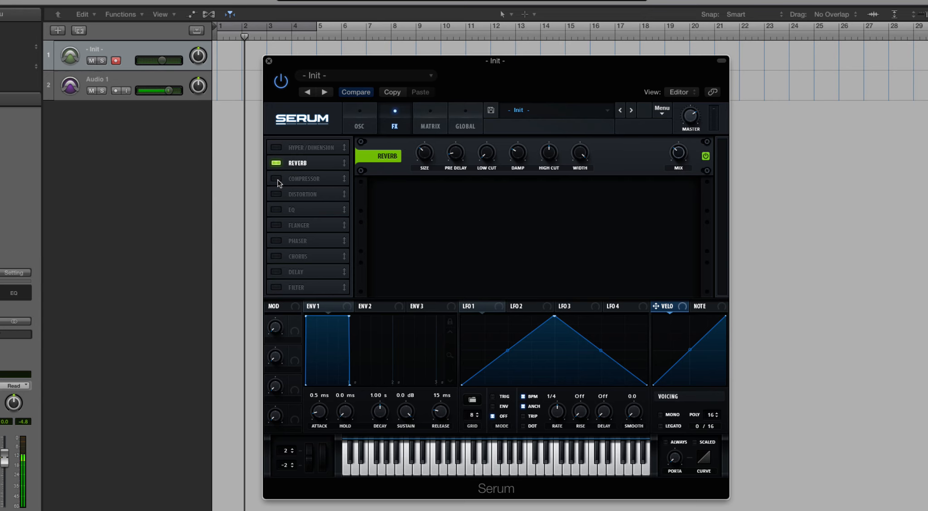
# Step: Switch the Compressor back on after the Reverb, lower the Init track's volume, and turn off Multiband
pyautogui.click(277, 180)
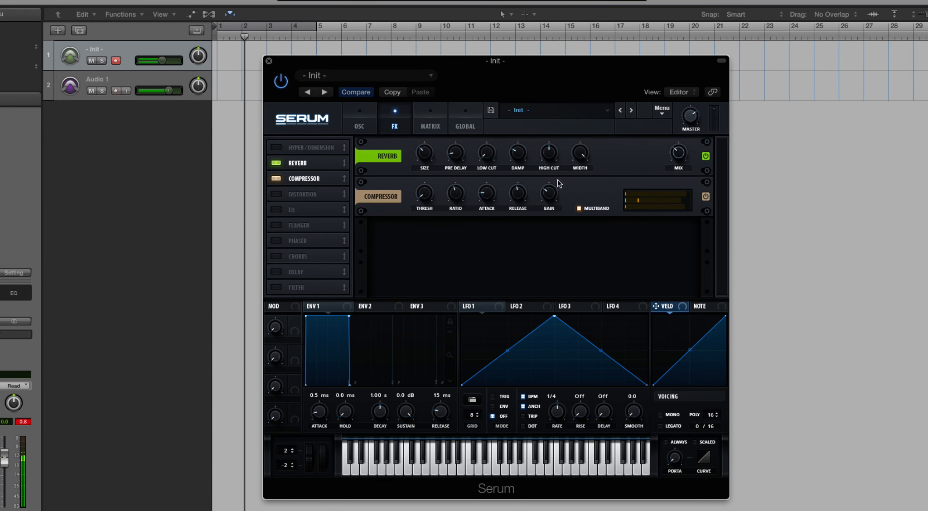
pyautogui.moveTo(162, 60); pyautogui.dragTo(143, 60)
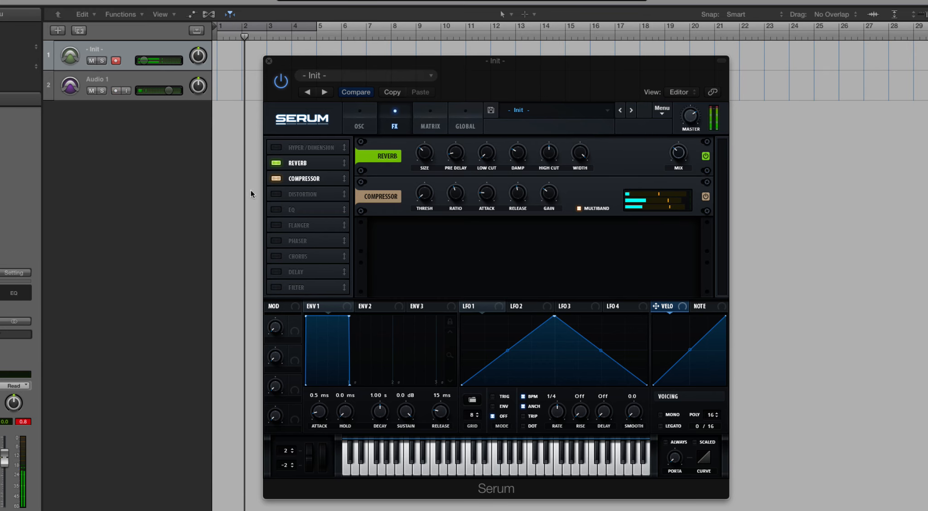
pyautogui.click(579, 209)
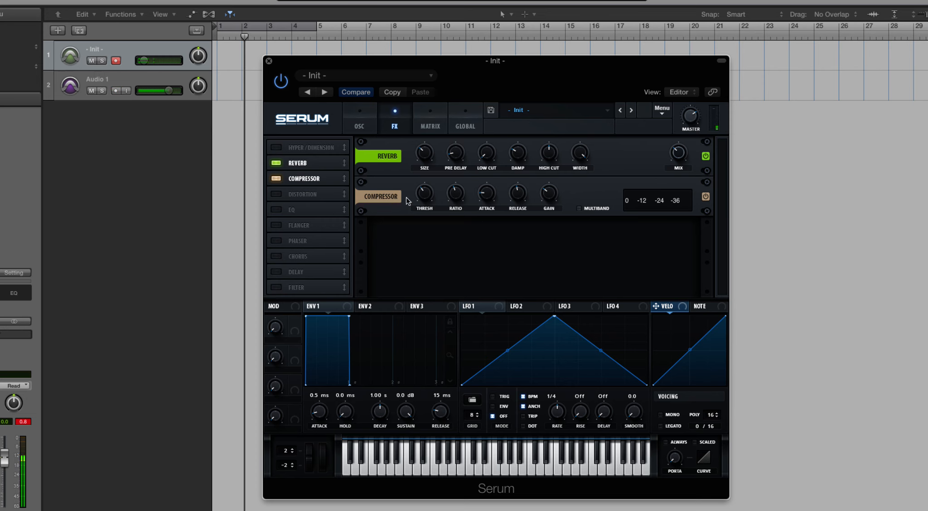
# Step: Turn off the Reverb, turn Multiband back on, and move the Compressor below EQ before disabling it
pyautogui.click(277, 162)
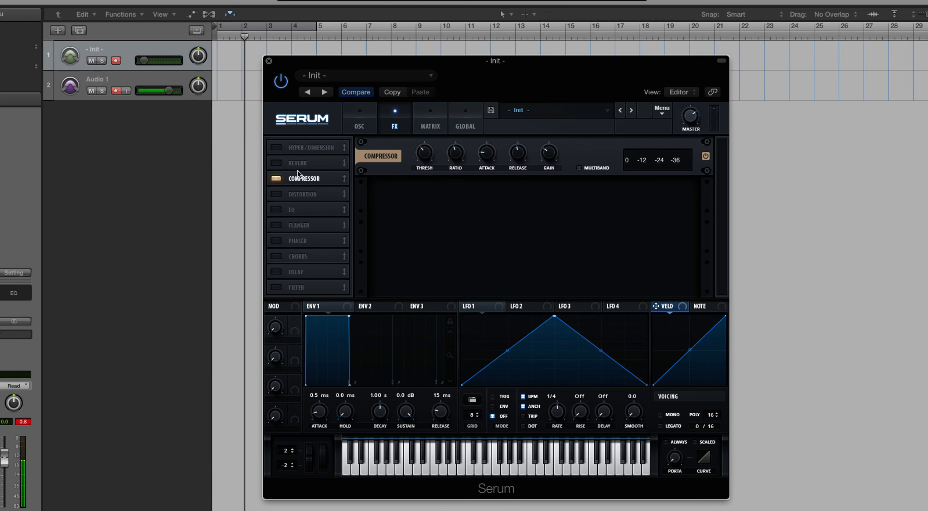
pyautogui.click(580, 168)
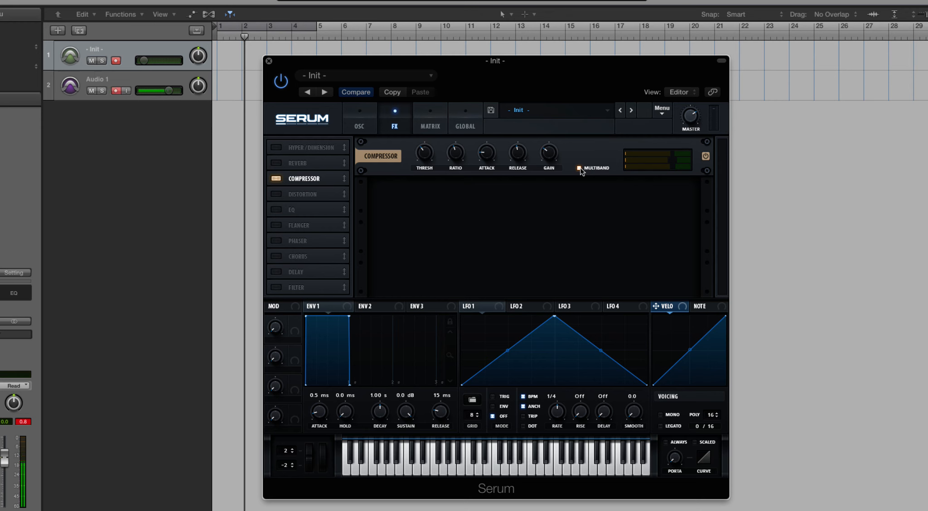
pyautogui.moveTo(464, 160)
pyautogui.moveTo(295, 181); pyautogui.dragTo(302, 211)
pyautogui.click(280, 207)
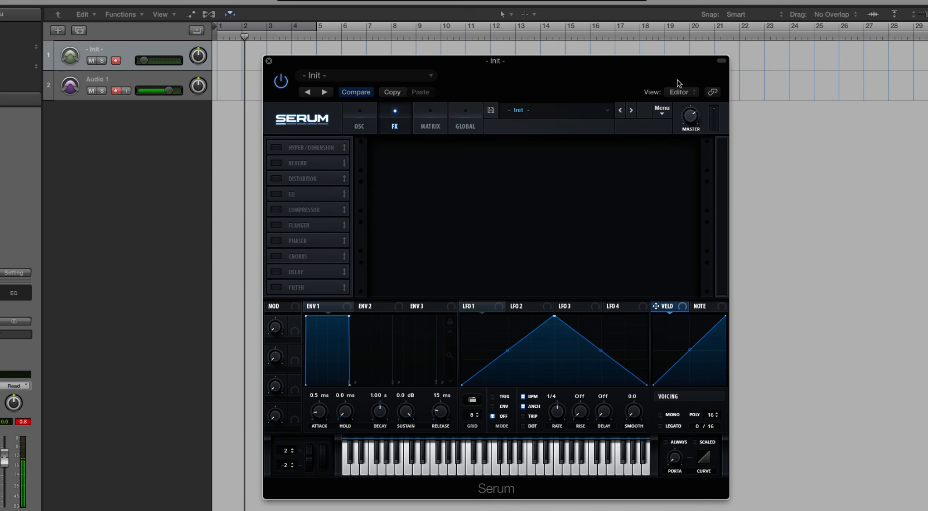
# Step: Reset Serum to the initial preset with the default effects order, and enable the Reverb
pyautogui.click(663, 110)
pyautogui.click(694, 158)
pyautogui.click(277, 257)
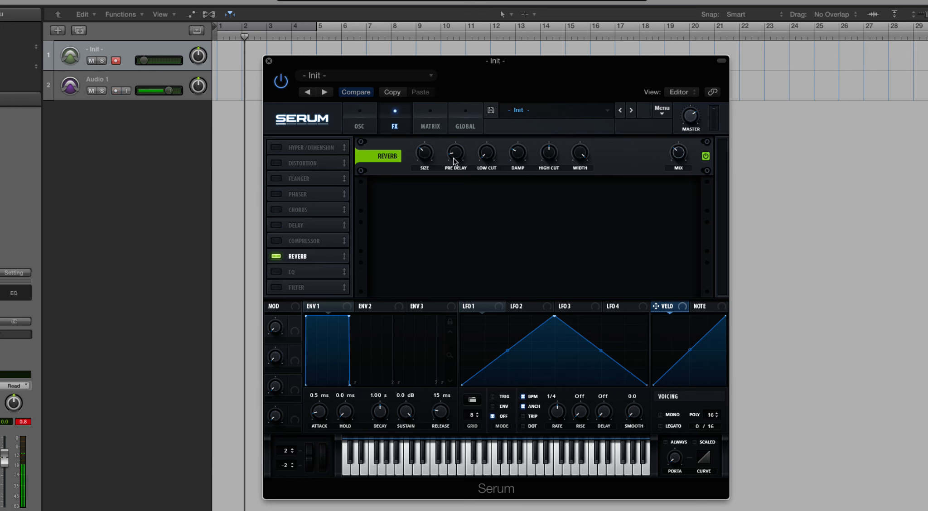
# Step: Increase the Reverb size, set its pre-delay to 76 ms, raise the low cut, and lower the damping to 0%
pyautogui.moveTo(425, 155); pyautogui.dragTo(425, 152)
pyautogui.moveTo(436, 164); pyautogui.dragTo(430, 115)
pyautogui.moveTo(454, 144); pyautogui.dragTo(453, 101)
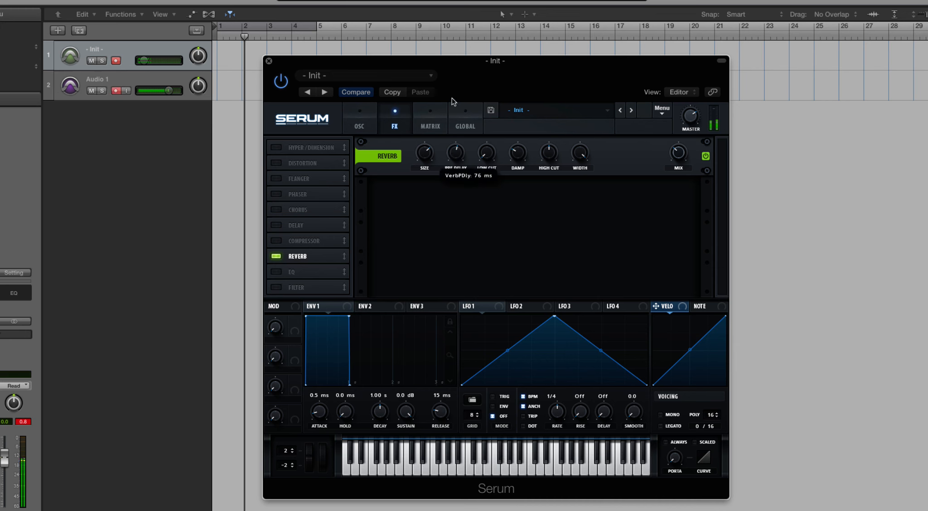
pyautogui.moveTo(488, 152); pyautogui.dragTo(488, 111)
pyautogui.moveTo(513, 143); pyautogui.dragTo(522, 193)
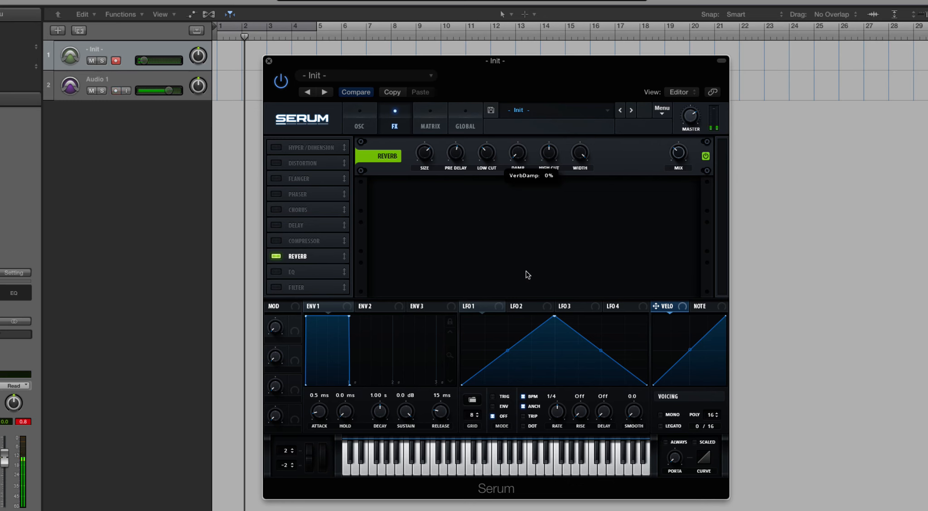
# Step: Raise the Init track's volume, set the Reverb damping to 89%, and adjust the Reverb size
pyautogui.moveTo(143, 60); pyautogui.dragTo(148, 60)
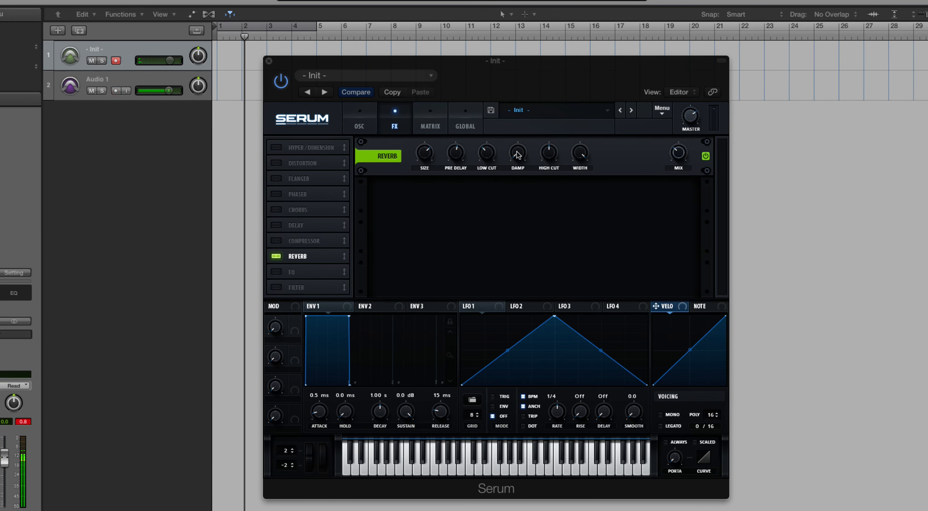
pyautogui.moveTo(517, 151); pyautogui.dragTo(516, 31)
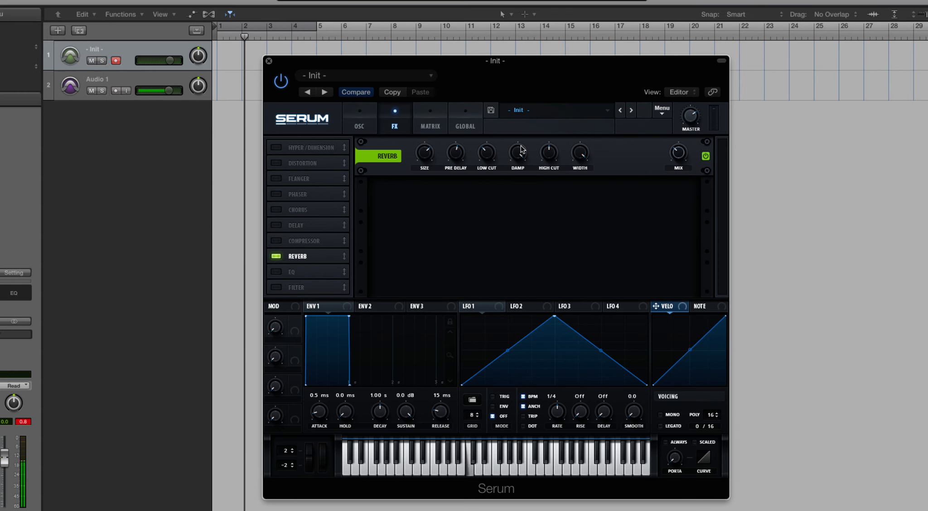
pyautogui.moveTo(523, 156)
pyautogui.mouseDown()
pyautogui.moveTo(524, 190)
pyautogui.moveTo(523, 152)
pyautogui.mouseUp()
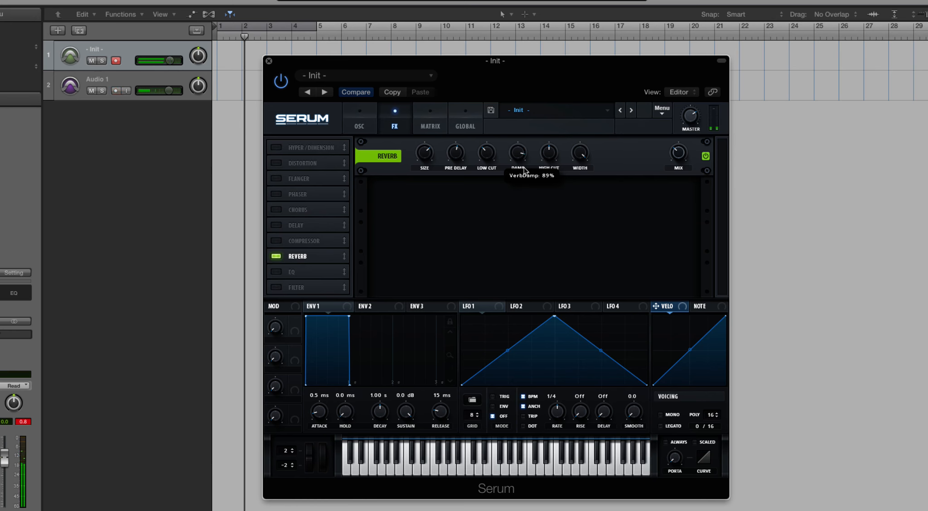
pyautogui.moveTo(429, 153); pyautogui.dragTo(426, 136)
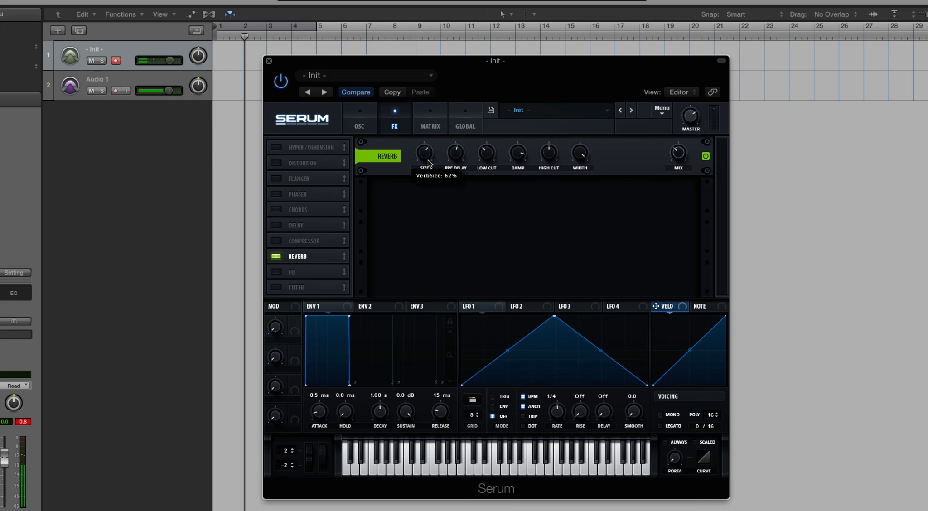
# Step: Sweep the Reverb width down to its minimum and back up, and reduce the damping
pyautogui.moveTo(574, 152); pyautogui.dragTo(583, 251)
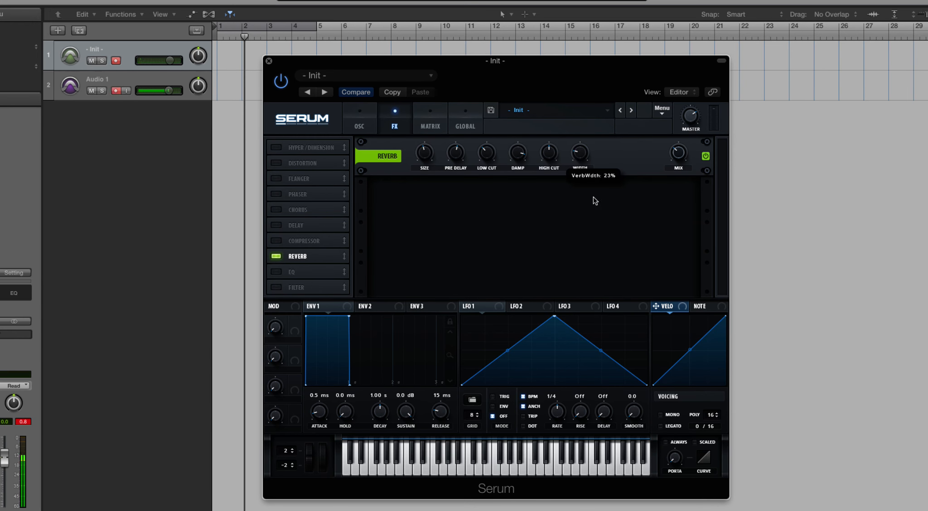
pyautogui.moveTo(586, 155); pyautogui.dragTo(576, 205)
pyautogui.moveTo(520, 155); pyautogui.dragTo(525, 219)
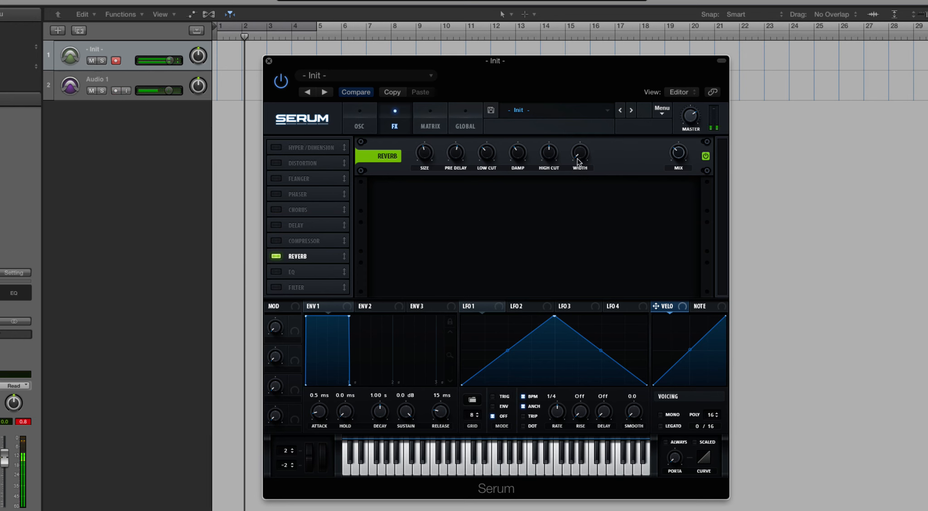
pyautogui.moveTo(578, 161); pyautogui.dragTo(559, 2)
# Step: Replace the Reverb with the EQ, place the EQ below Distortion in the effects order, and enable Distortion
pyautogui.click(276, 257)
pyautogui.click(276, 272)
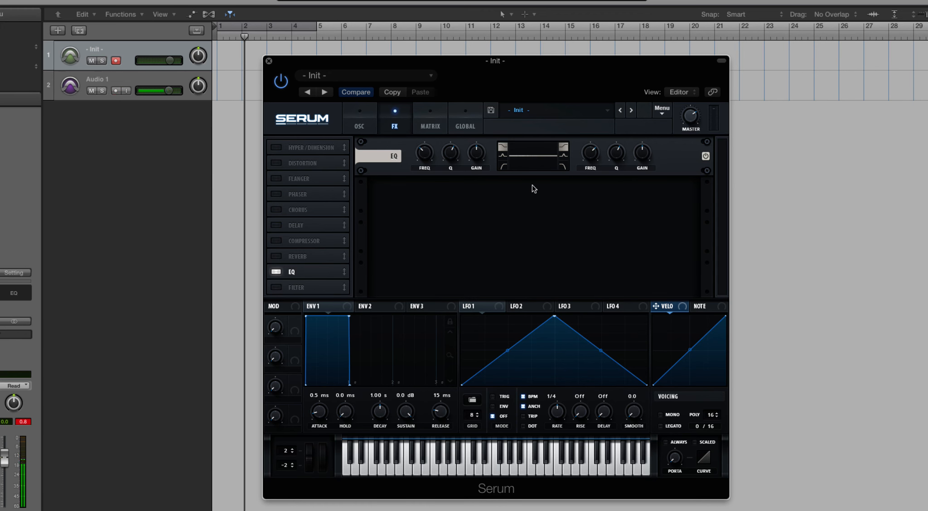
pyautogui.moveTo(330, 271); pyautogui.dragTo(329, 150)
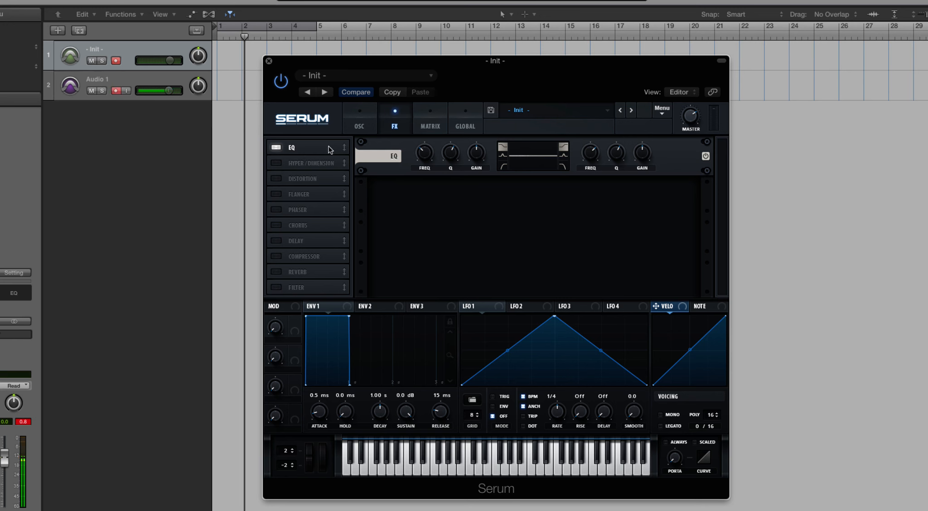
pyautogui.moveTo(330, 150); pyautogui.dragTo(329, 187)
pyautogui.click(276, 163)
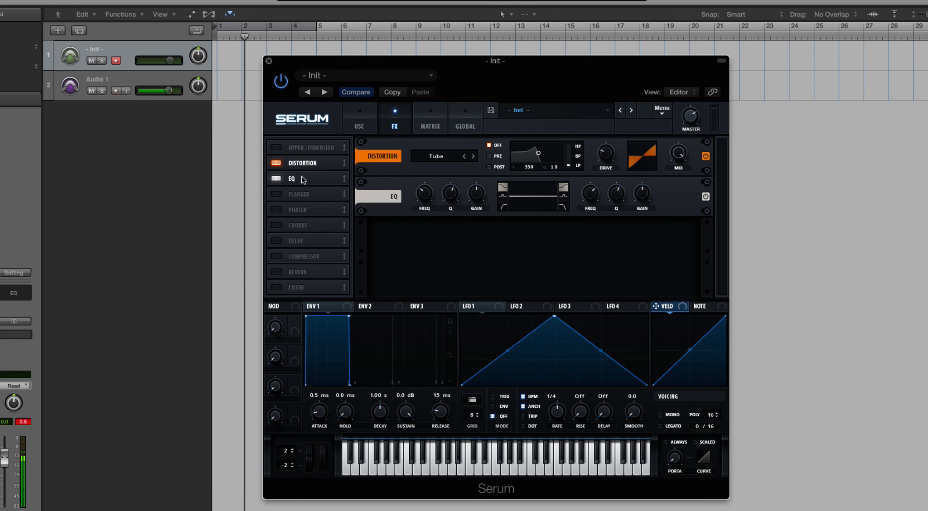
# Step: Move the Reverb below the EQ, toggle it on and off, and disable Distortion
pyautogui.moveTo(310, 271); pyautogui.dragTo(308, 195)
pyautogui.click(277, 194)
pyautogui.click(277, 194)
pyautogui.click(275, 163)
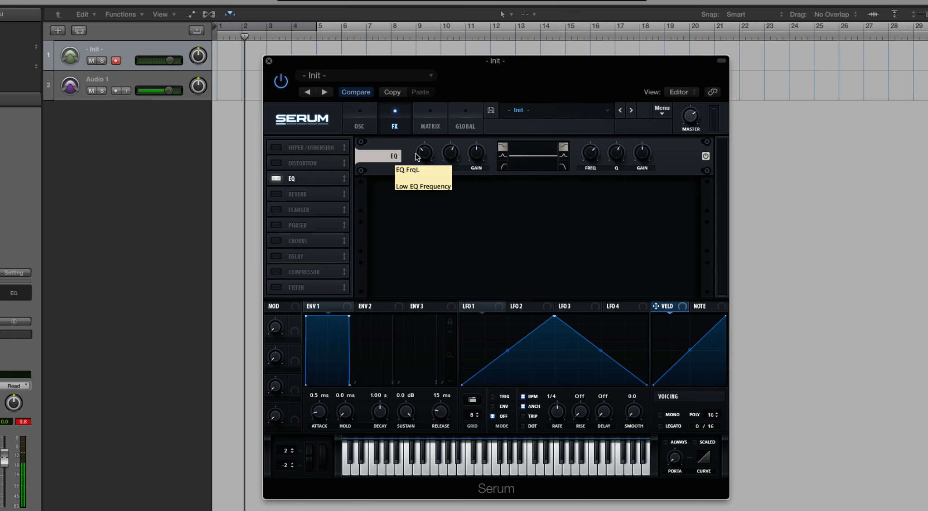
# Step: Adjust the EQ's low-band frequency, Q and gain while trying the high-pass, peak and low-shelf shapes
pyautogui.moveTo(417, 156); pyautogui.dragTo(482, 181)
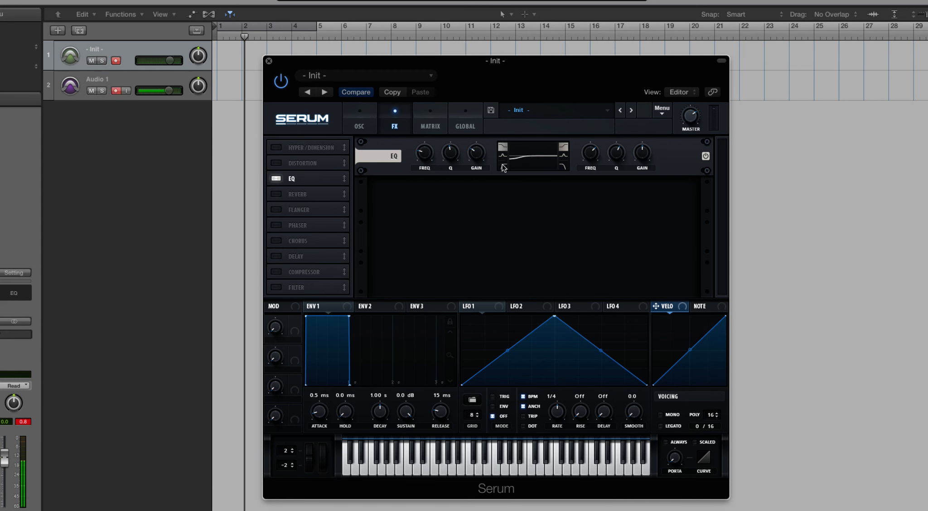
pyautogui.click(503, 167)
pyautogui.click(503, 155)
pyautogui.moveTo(476, 153); pyautogui.dragTo(476, 195)
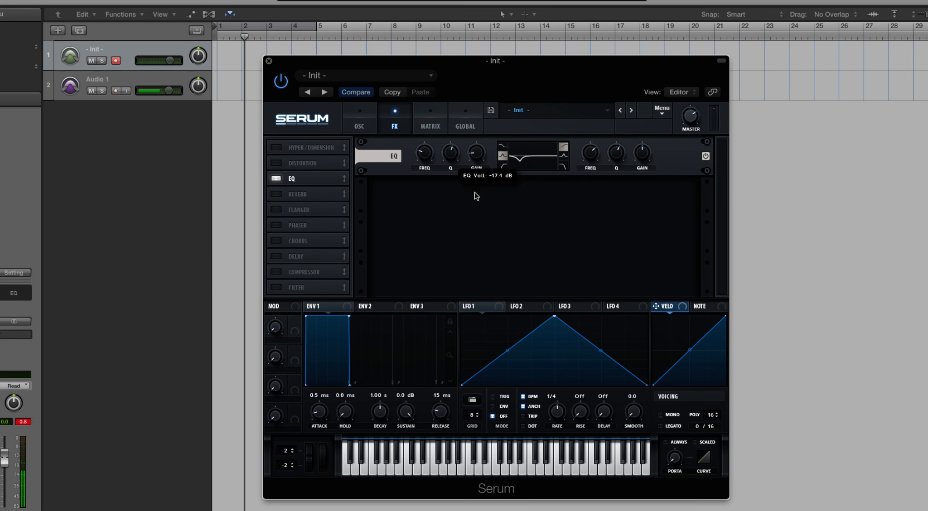
pyautogui.click(502, 147)
pyautogui.moveTo(476, 153)
pyautogui.mouseDown()
pyautogui.moveTo(478, 183)
pyautogui.moveTo(460, 43)
pyautogui.moveTo(473, 137)
pyautogui.mouseUp()
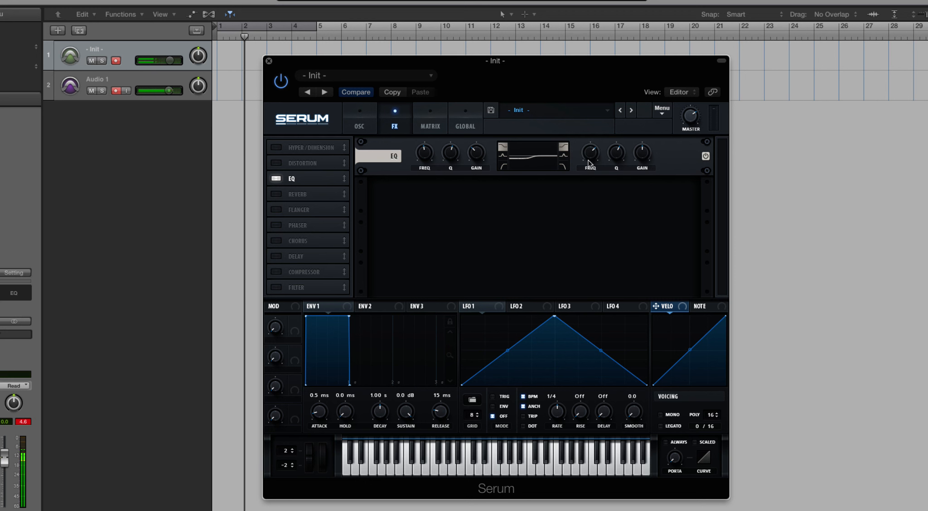
# Step: Adjust the EQ's high-band frequency and gain, and replace the EQ with the Filter effect
pyautogui.moveTo(589, 159); pyautogui.dragTo(601, 230)
pyautogui.moveTo(641, 153); pyautogui.dragTo(616, 144)
pyautogui.click(276, 180)
pyautogui.click(276, 287)
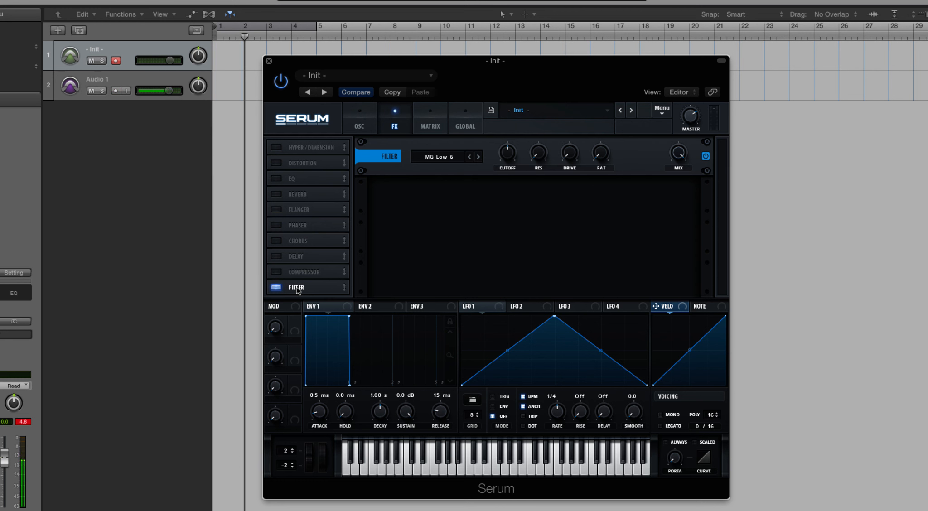
# Step: Compare the Filter effect with the oscillator page's filter and examine its list of Normal filter types
pyautogui.click(358, 114)
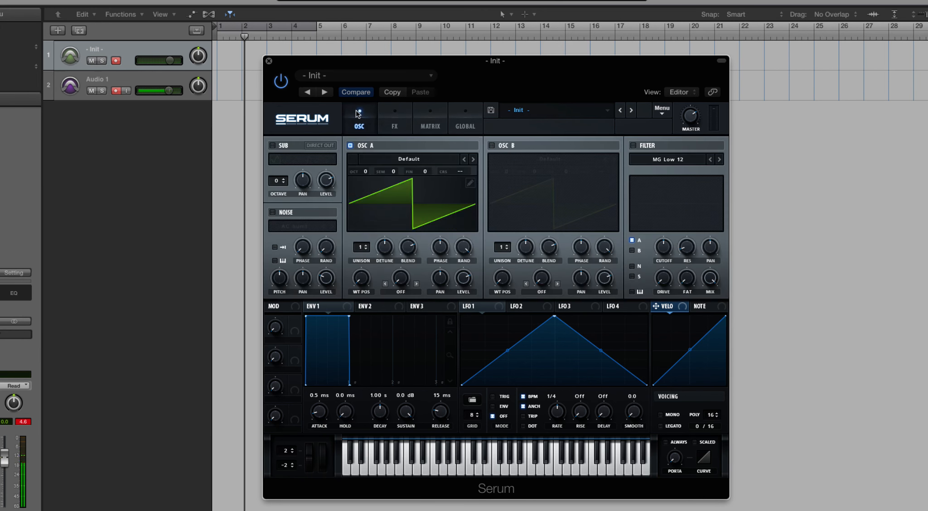
pyautogui.click(385, 111)
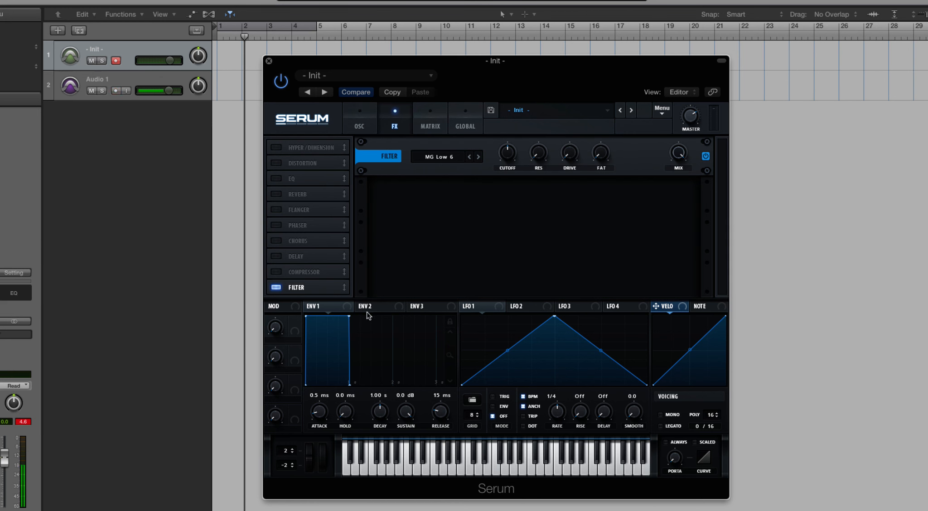
pyautogui.click(454, 158)
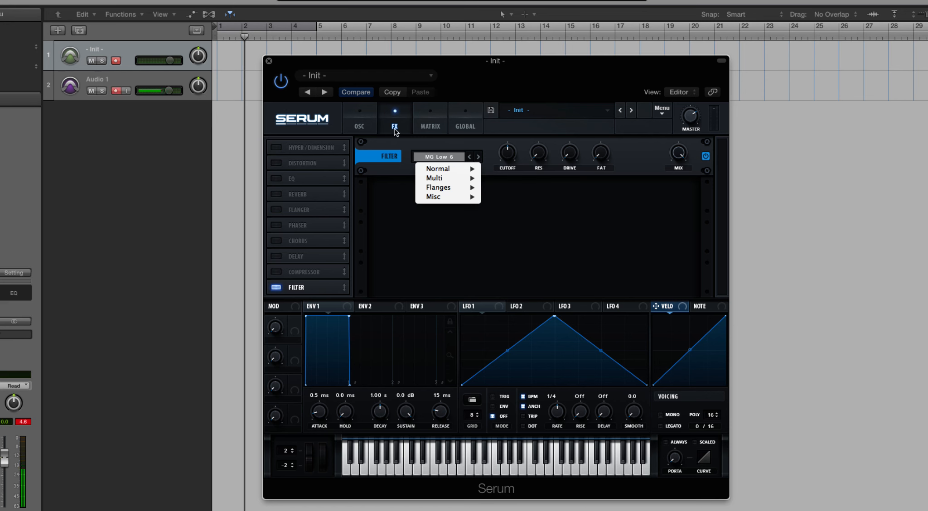
pyautogui.click(365, 120)
pyautogui.click(357, 114)
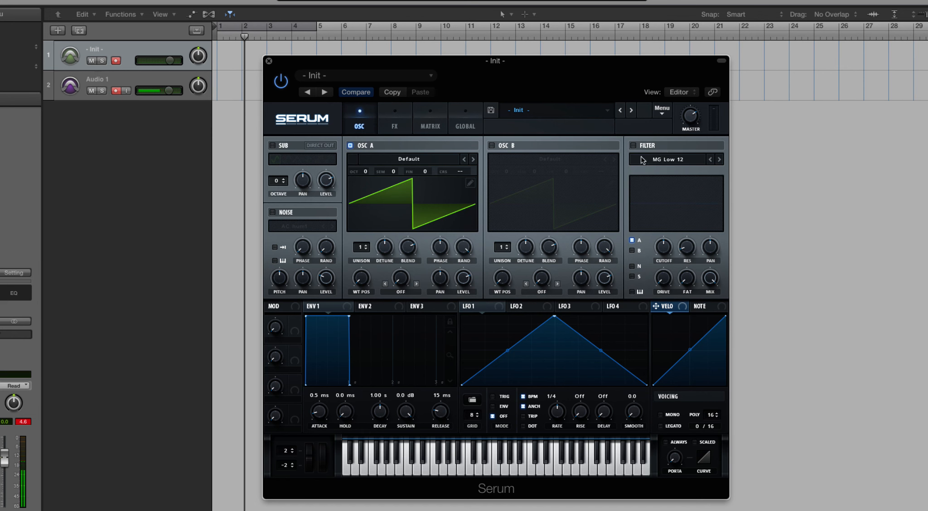
pyautogui.click(403, 110)
pyautogui.click(452, 159)
pyautogui.moveTo(458, 186)
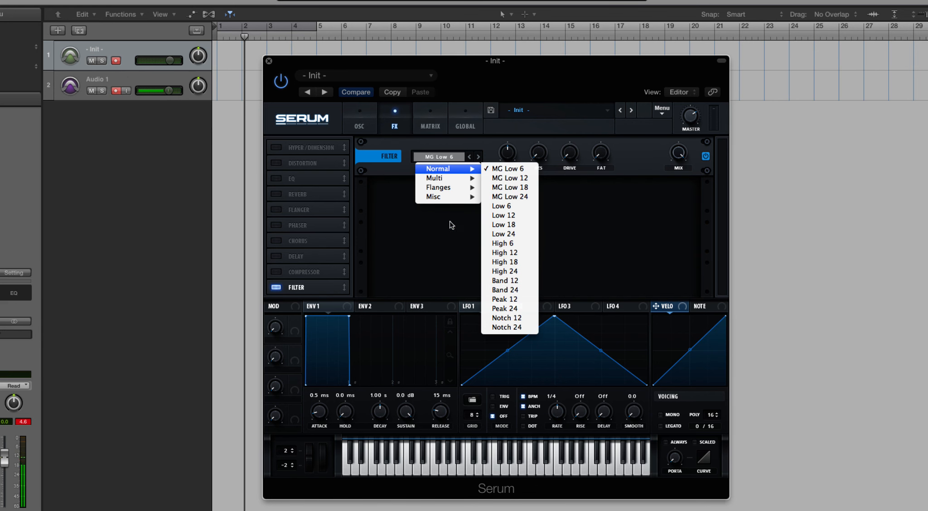
pyautogui.click(384, 164)
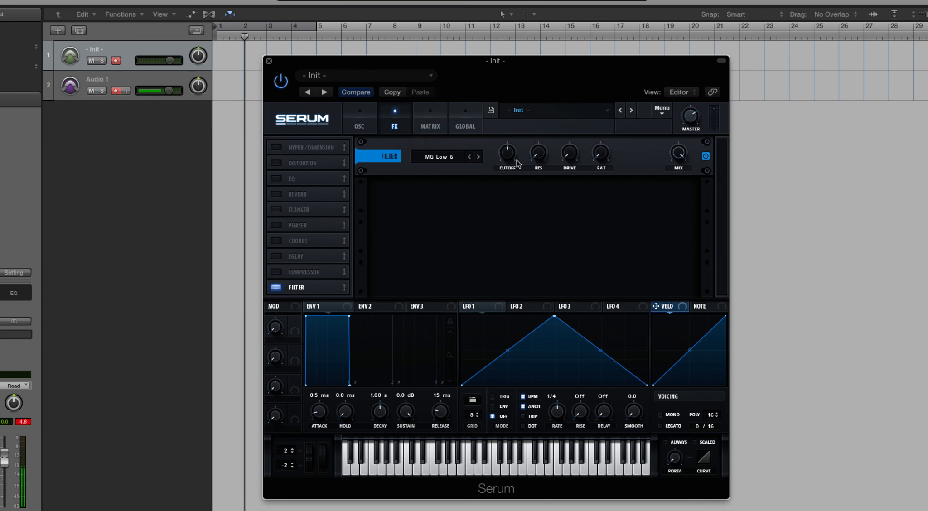
# Step: Adjust the Filter effect's cutoff, resonance, drive, fat and mix settings
pyautogui.moveTo(511, 154); pyautogui.dragTo(542, 141)
pyautogui.moveTo(565, 149); pyautogui.dragTo(601, 150)
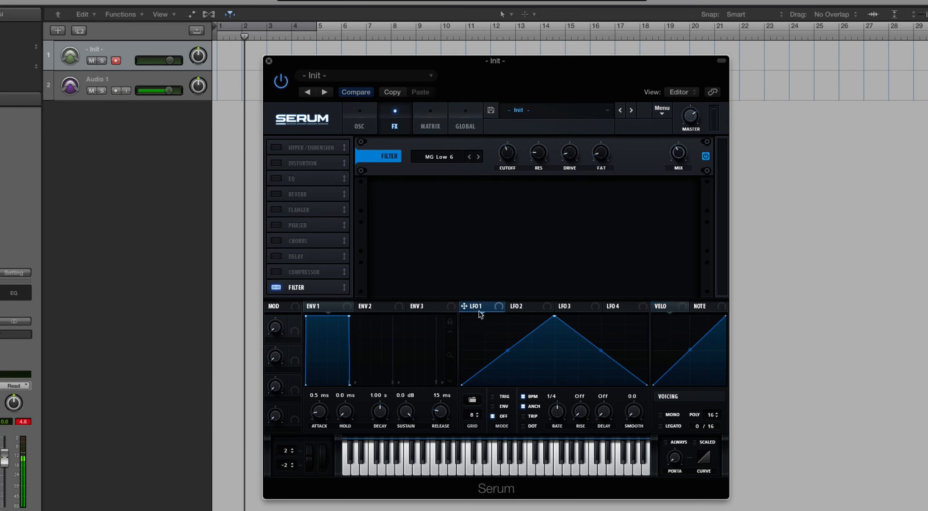
# Step: Load the AbitCrazy shape from the Misc presets into LFO 1
pyautogui.click(474, 403)
pyautogui.moveTo(494, 407)
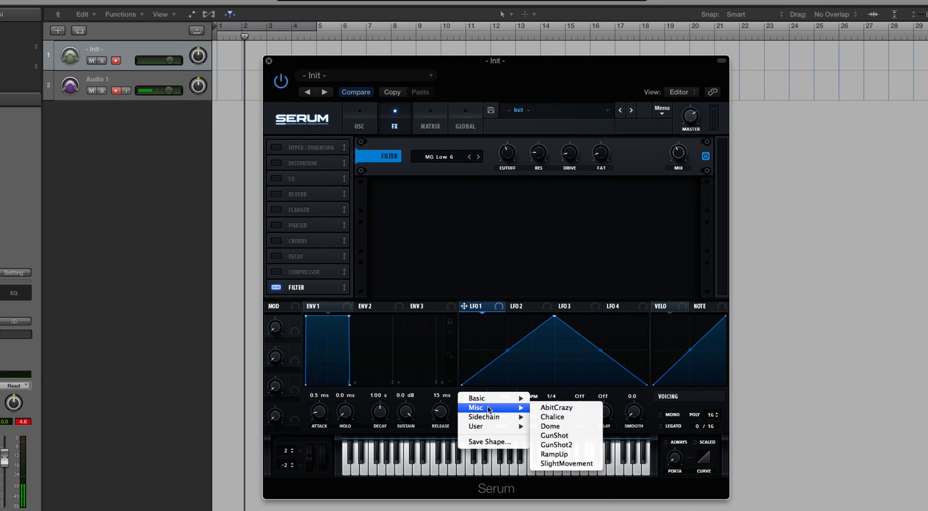
pyautogui.click(551, 408)
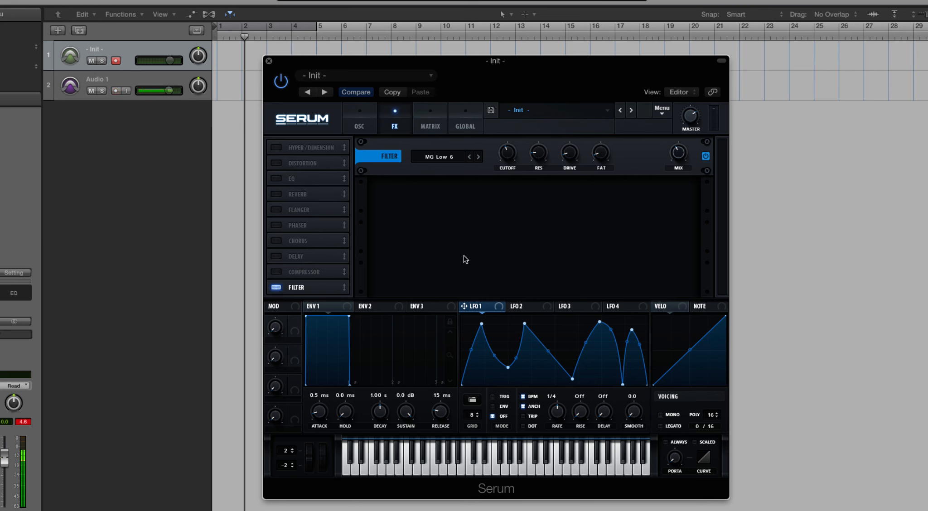
# Step: Assign LFO 1 to the Filter effect's mix and set the filter type to Formant-I from the Misc types
pyautogui.moveTo(469, 303); pyautogui.dragTo(682, 155)
pyautogui.click(463, 157)
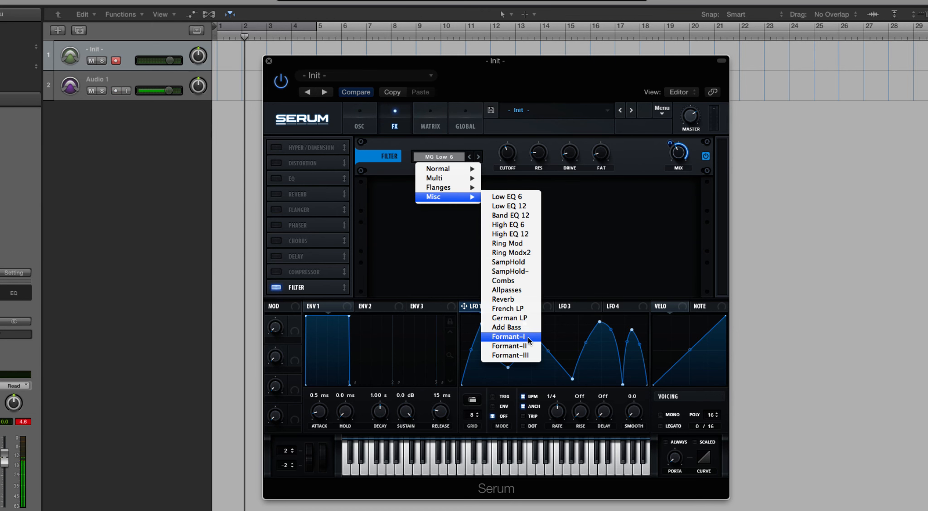
pyautogui.click(510, 445)
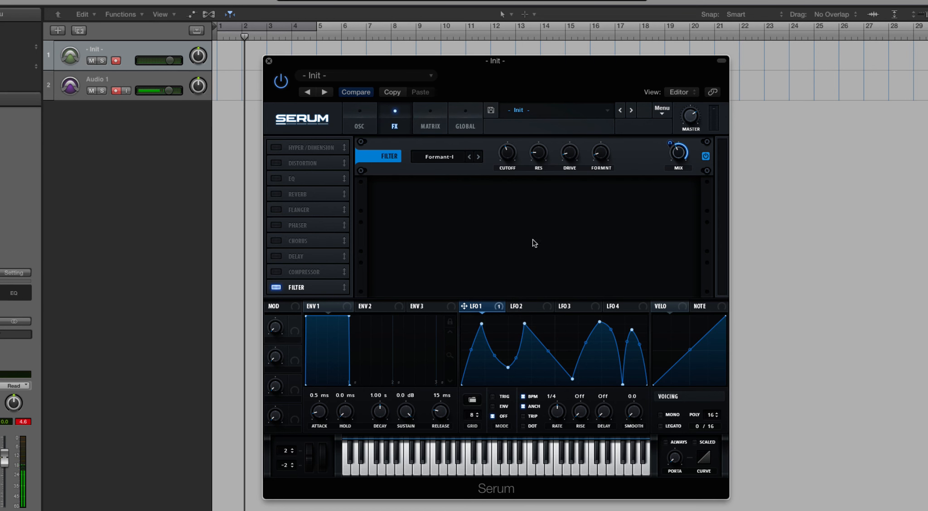
# Step: Adjust LFO 1's modulation depth on the Filter effect's mix and set the LFO rate to 1/16
pyautogui.moveTo(673, 150); pyautogui.dragTo(670, 169)
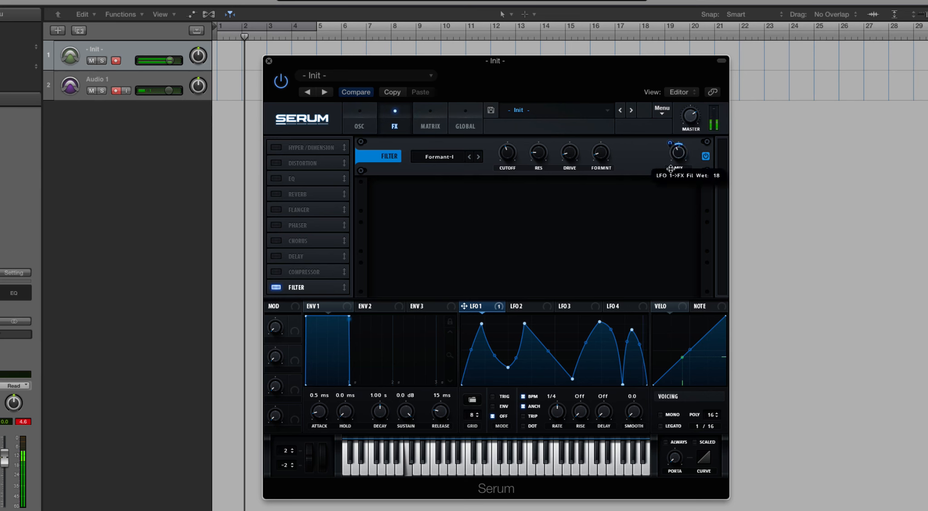
pyautogui.moveTo(558, 415)
pyautogui.mouseDown()
pyautogui.moveTo(559, 434)
pyautogui.moveTo(561, 422)
pyautogui.mouseUp()
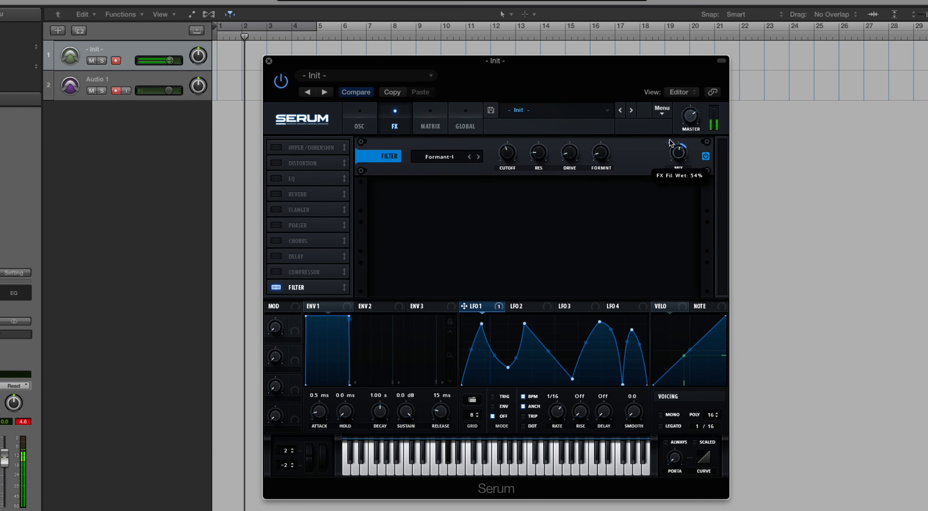
# Step: Raise the Filter effect's cutoff and modulate it with LFO 1 at a rate of 1/2
pyautogui.moveTo(508, 150); pyautogui.dragTo(504, 95)
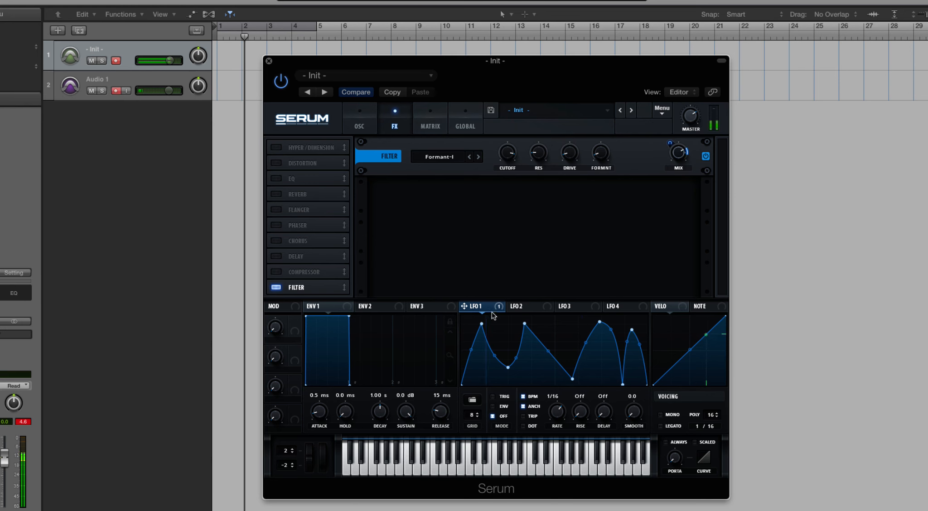
pyautogui.moveTo(463, 306); pyautogui.dragTo(498, 177)
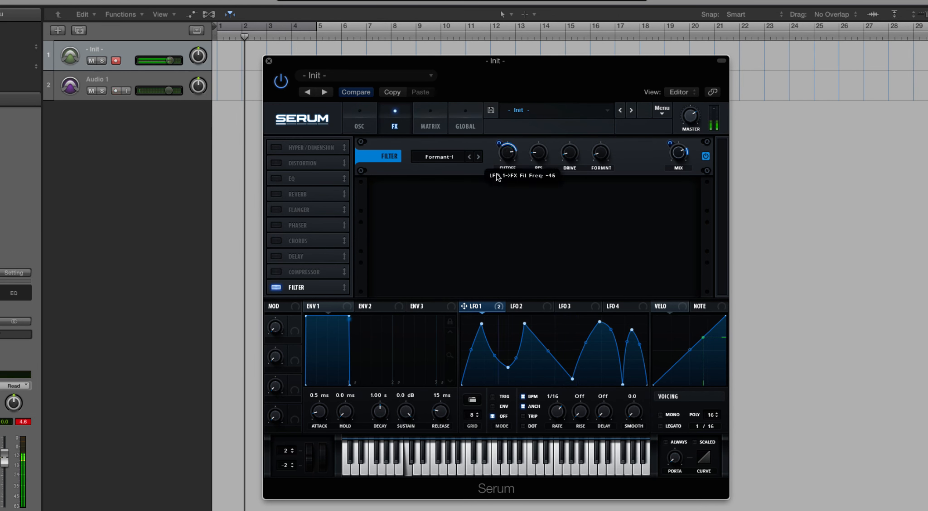
pyautogui.moveTo(561, 416); pyautogui.dragTo(562, 436)
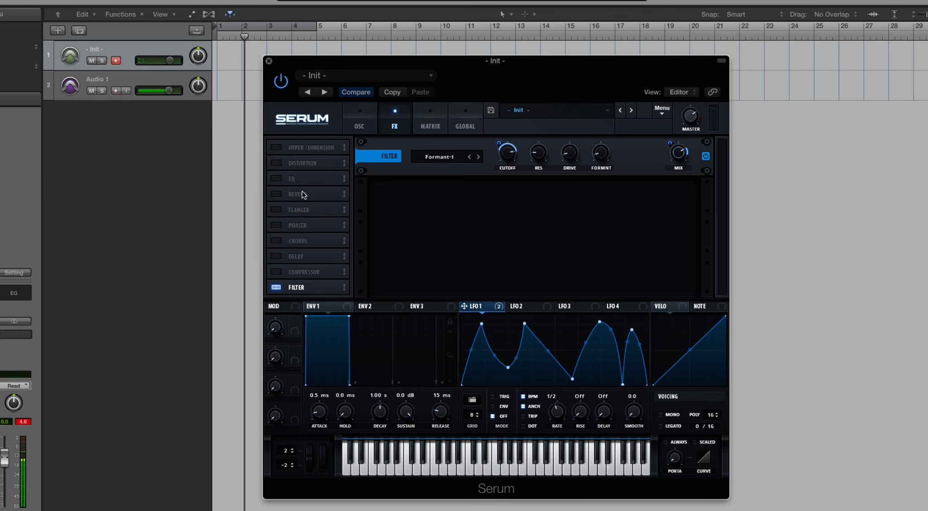
# Step: Enable the Reverb effect and assign Envelope 2 to its width
pyautogui.click(285, 192)
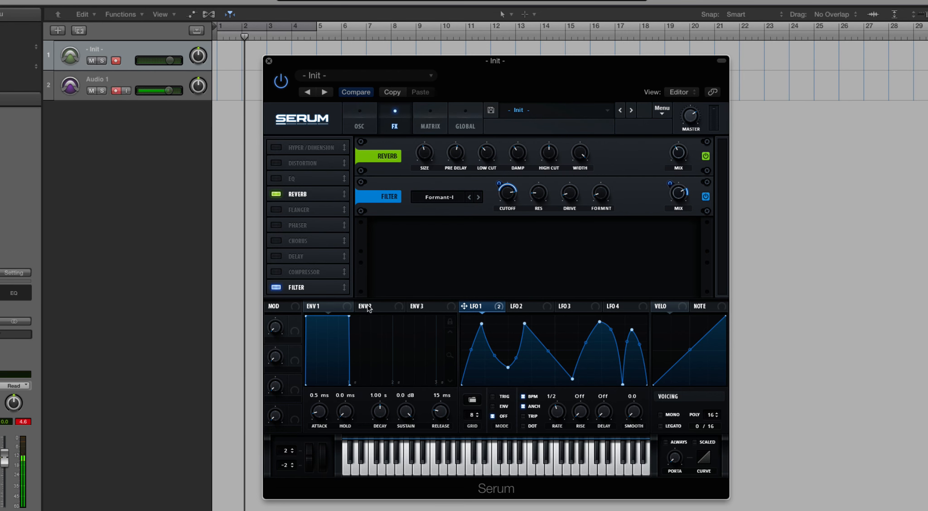
pyautogui.moveTo(362, 306); pyautogui.dragTo(572, 159)
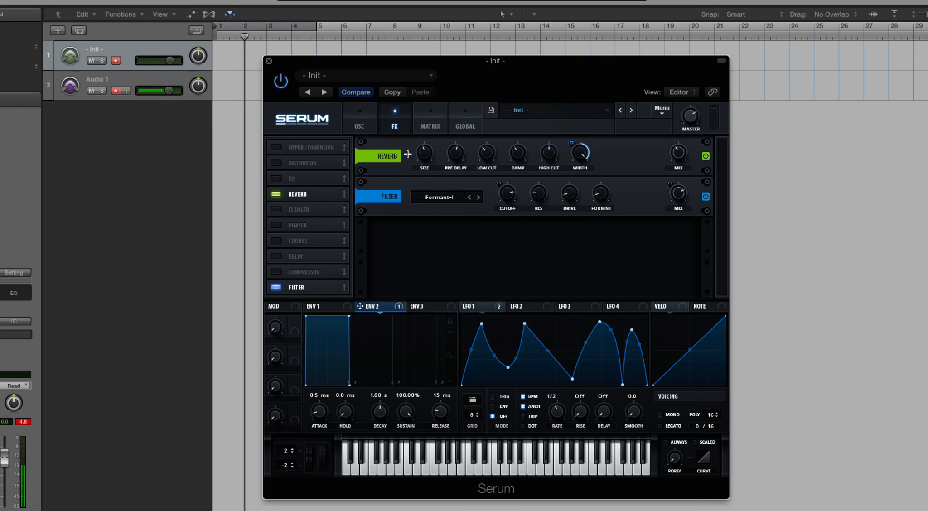
# Step: Turn off the Reverb and Filter effects to empty the effects rack
pyautogui.click(276, 194)
pyautogui.click(277, 287)
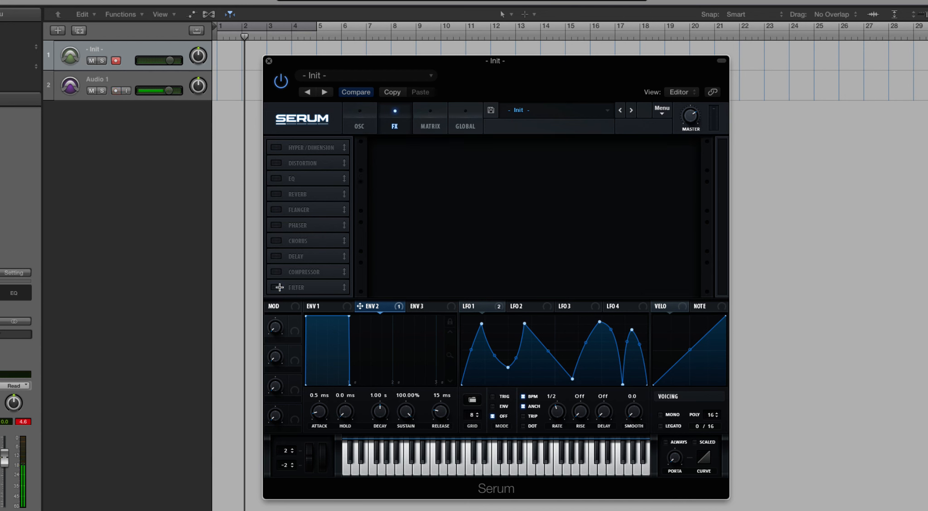